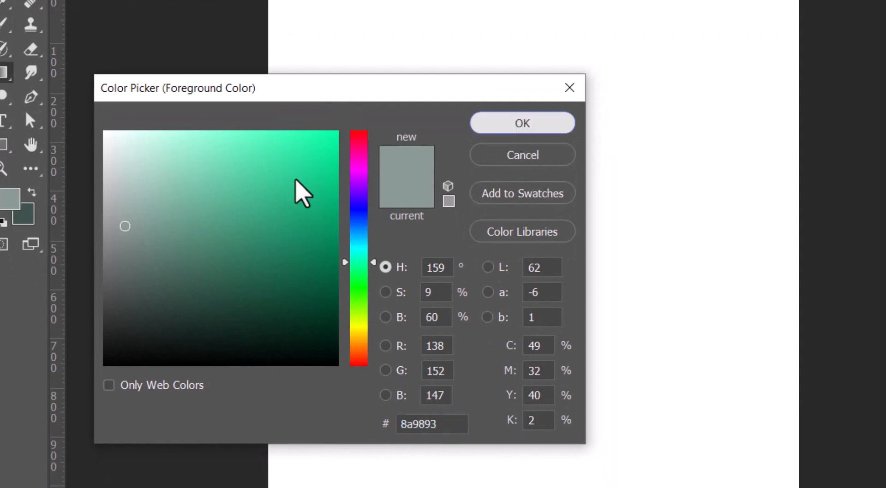
# Set the foreground to #8a9893 and background to #3e534c, and fill the canvas with a radial gradient centred slightly below the middle
pyautogui.press('Return')
pyautogui.click(28, 216)
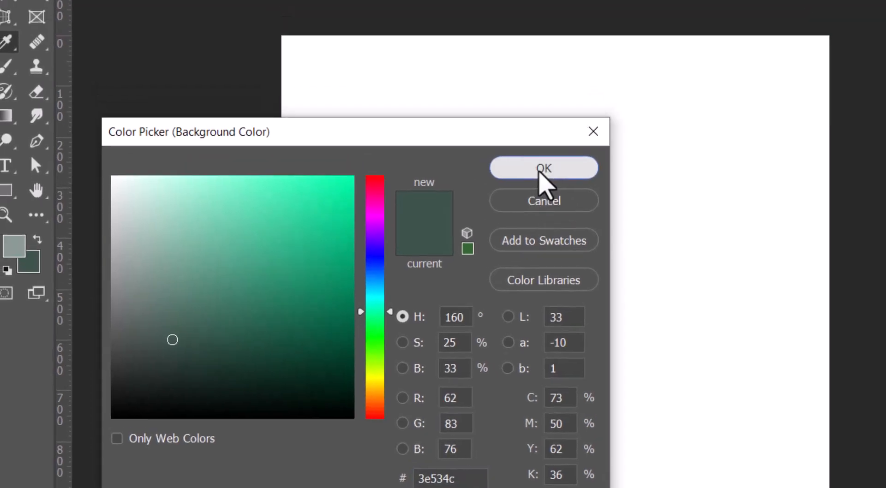
pyautogui.click(522, 123)
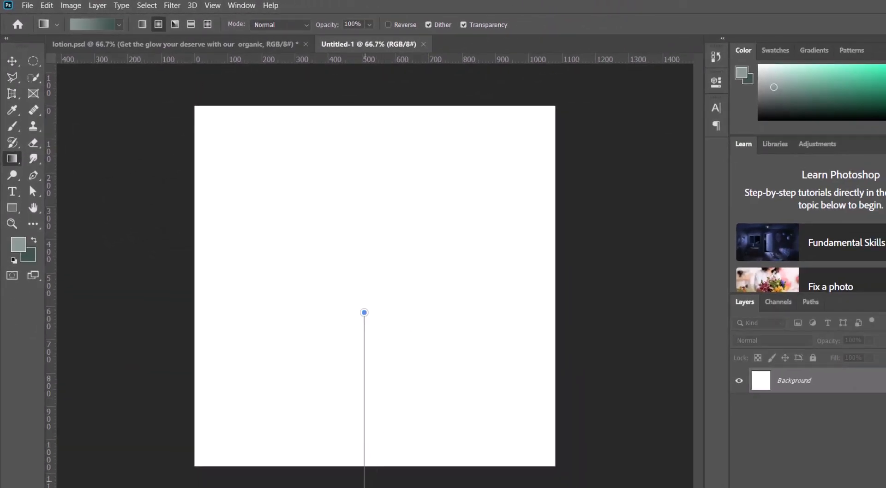
pyautogui.moveTo(364, 487); pyautogui.dragTo(364, 487)
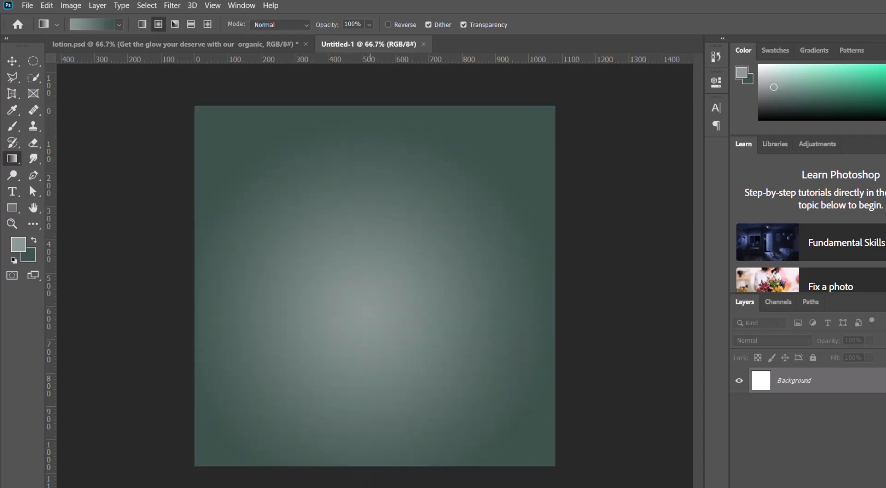
# Place the lotion bottle image on the canvas, enlarge it to about twice its size and position it near the middle
pyautogui.click(11, 62)
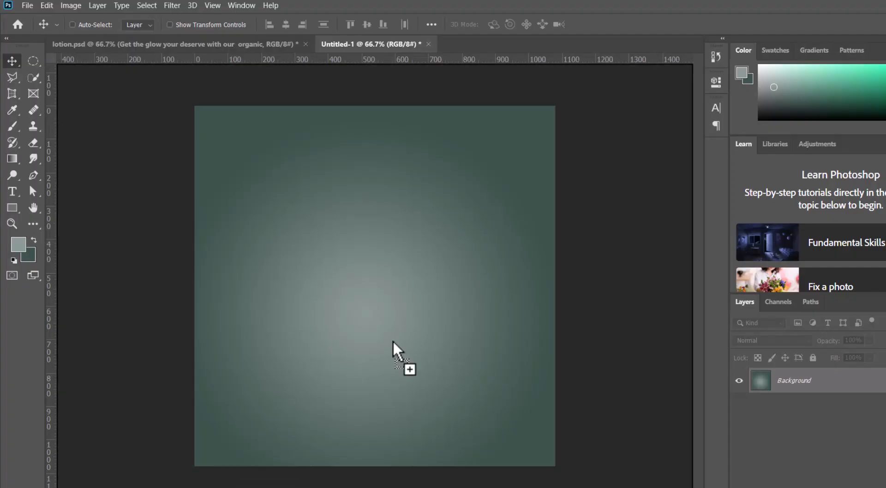
pyautogui.moveTo(392, 348); pyautogui.dragTo(396, 251)
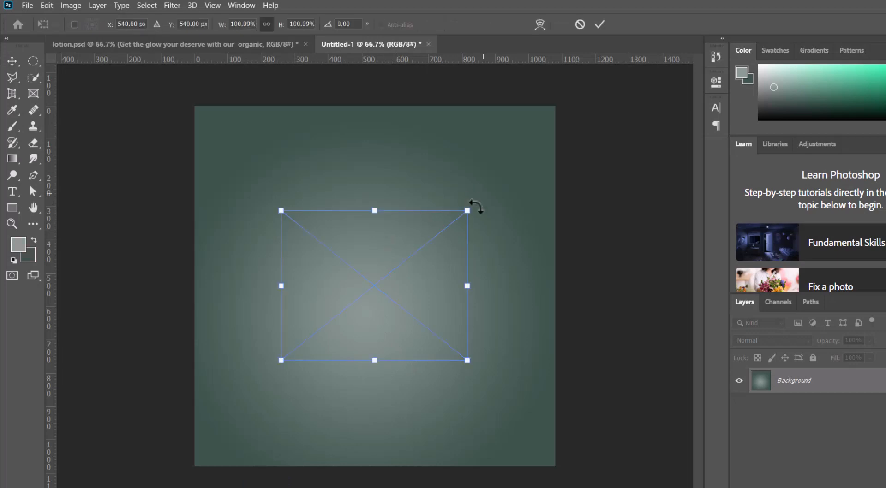
pyautogui.moveTo(530, 121); pyautogui.dragTo(583, 117)
pyautogui.moveTo(446, 252); pyautogui.dragTo(374, 282)
pyautogui.moveTo(511, 146); pyautogui.dragTo(528, 131)
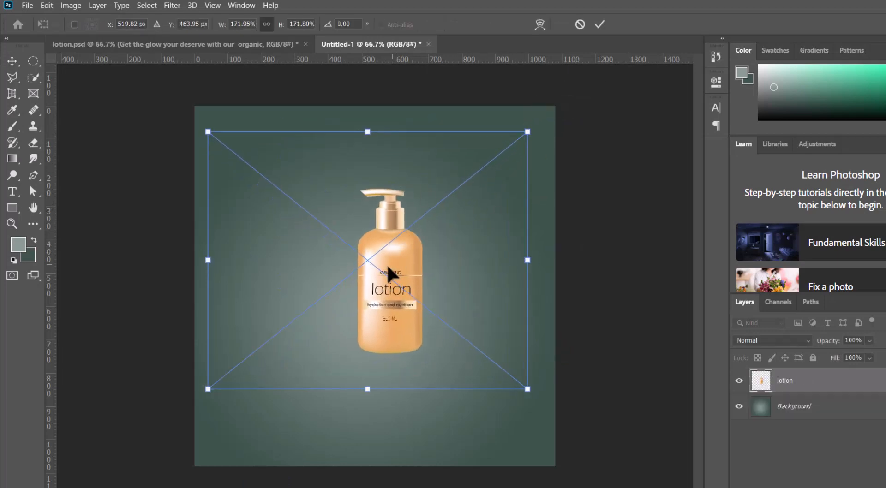
pyautogui.moveTo(387, 266); pyautogui.dragTo(368, 296)
pyautogui.moveTo(510, 161); pyautogui.dragTo(554, 125)
pyautogui.moveTo(414, 310); pyautogui.dragTo(394, 325)
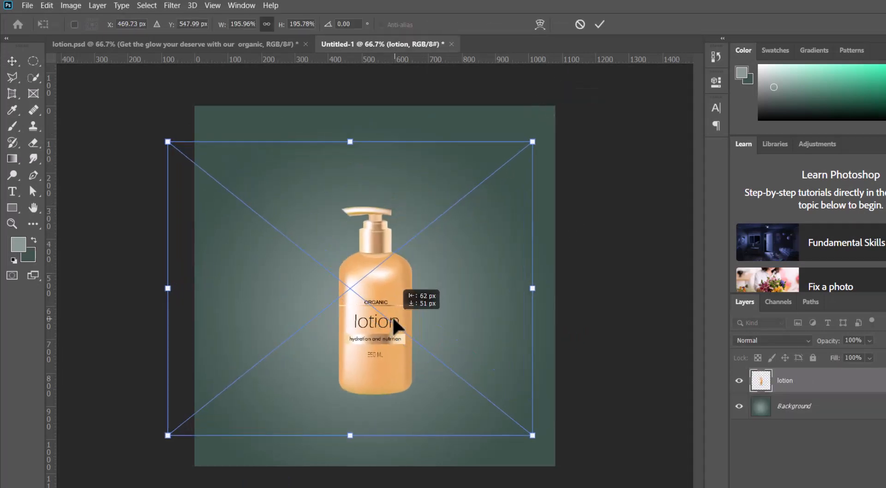
pyautogui.moveTo(533, 143); pyautogui.dragTo(552, 126)
pyautogui.press('Return')
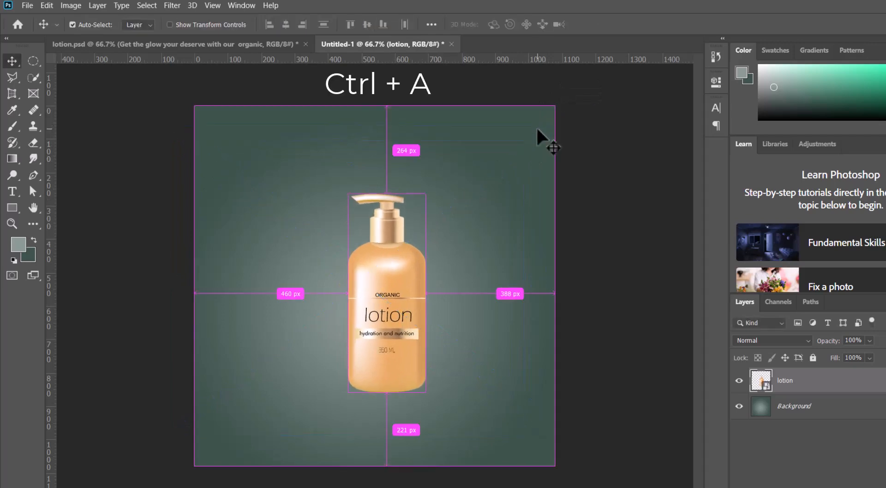
# Center the lotion bottle horizontally on the canvas and move it slightly down
pyautogui.hotkey('ctrl', 'a')
pyautogui.click(286, 25)
pyautogui.hotkey('ctrl', 'd')
pyautogui.moveTo(383, 328); pyautogui.dragTo(384, 337)
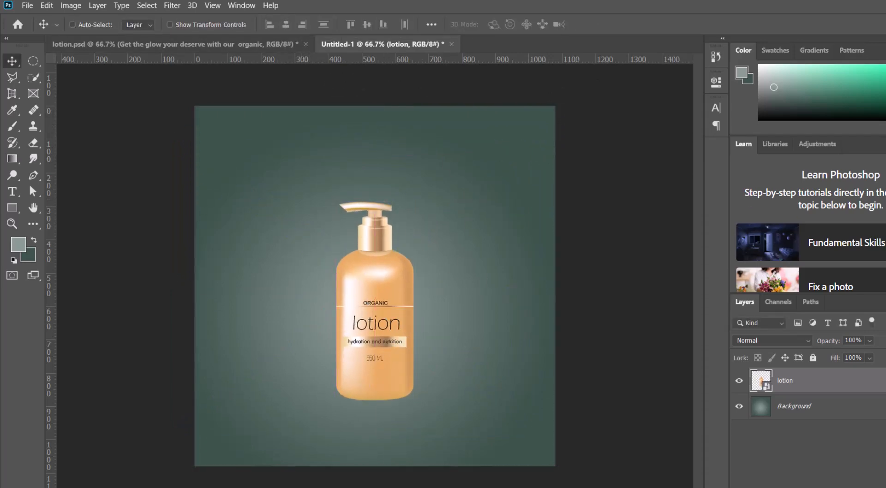
# Place the green leaf swirl "image" file, enlarge it to over six times its size and fit it around the lower part of the bottle
pyautogui.hotkey('alt', 'Tab')
pyautogui.click(336, 348)
pyautogui.moveTo(185, 155); pyautogui.dragTo(389, 296)
pyautogui.moveTo(403, 253); pyautogui.dragTo(586, 75)
pyautogui.moveTo(481, 211); pyautogui.dragTo(350, 361)
pyautogui.moveTo(456, 222); pyautogui.dragTo(538, 141)
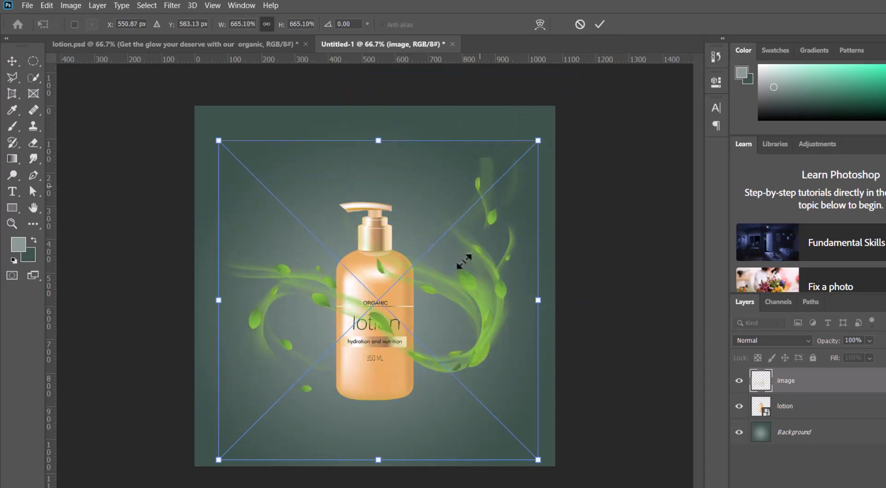
pyautogui.moveTo(462, 257); pyautogui.dragTo(392, 287)
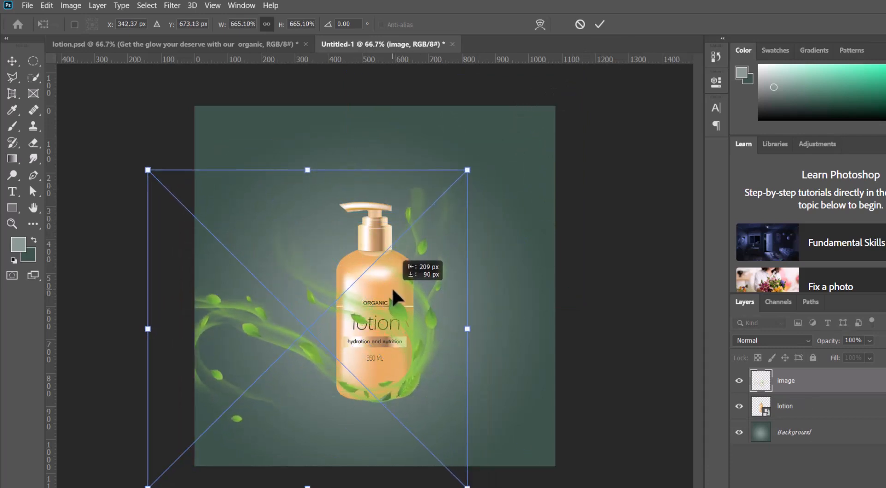
pyautogui.moveTo(150, 177); pyautogui.dragTo(180, 198)
pyautogui.moveTo(331, 254); pyautogui.dragTo(339, 246)
pyautogui.press('Return')
# Set the image layer's blend mode to Overlay and move the layer below the lotion layer
pyautogui.click(634, 198)
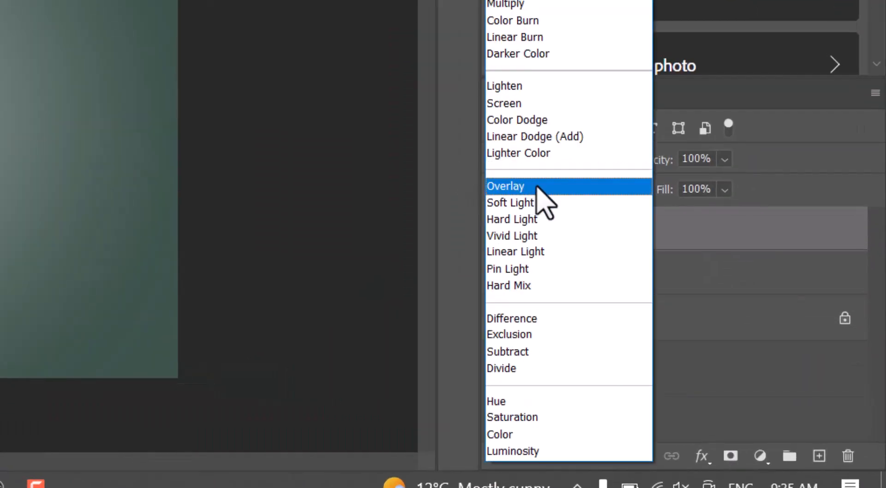
pyautogui.click(537, 187)
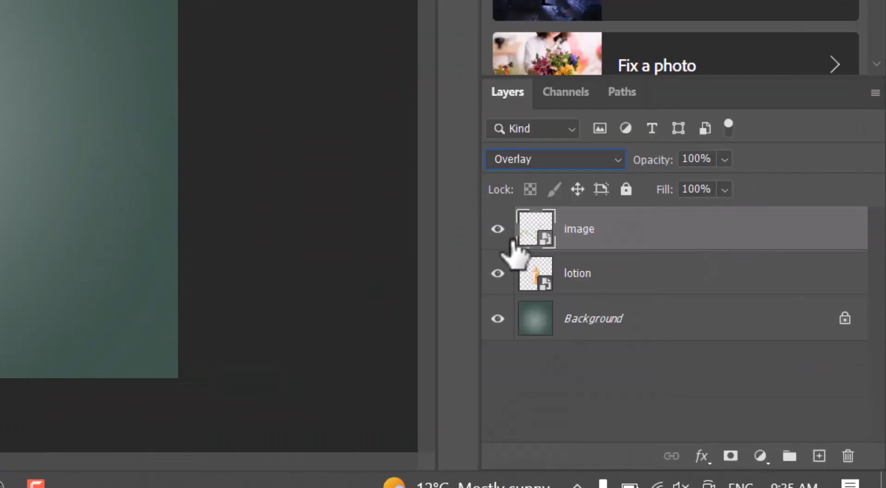
pyautogui.moveTo(669, 242); pyautogui.dragTo(650, 281)
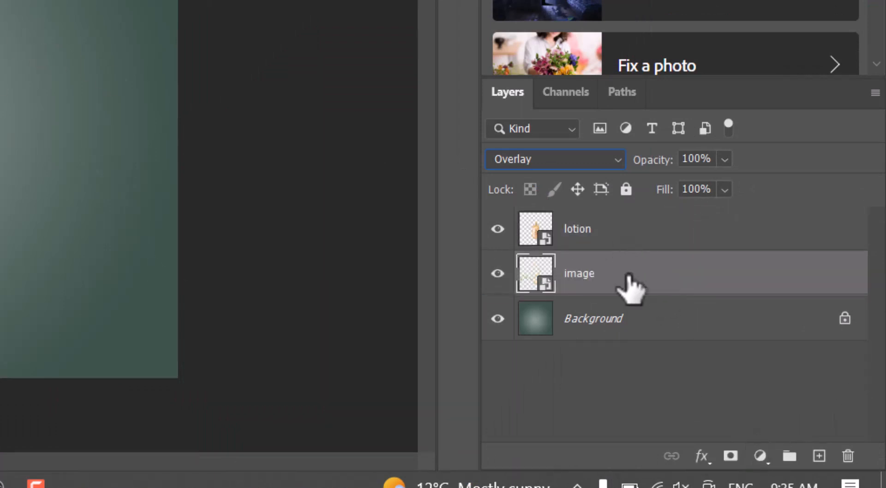
# Add a layer mask to the image layer and paint it black with a 364 px soft brush over the swirl's upper end
pyautogui.click(731, 456)
pyautogui.click(20, 219)
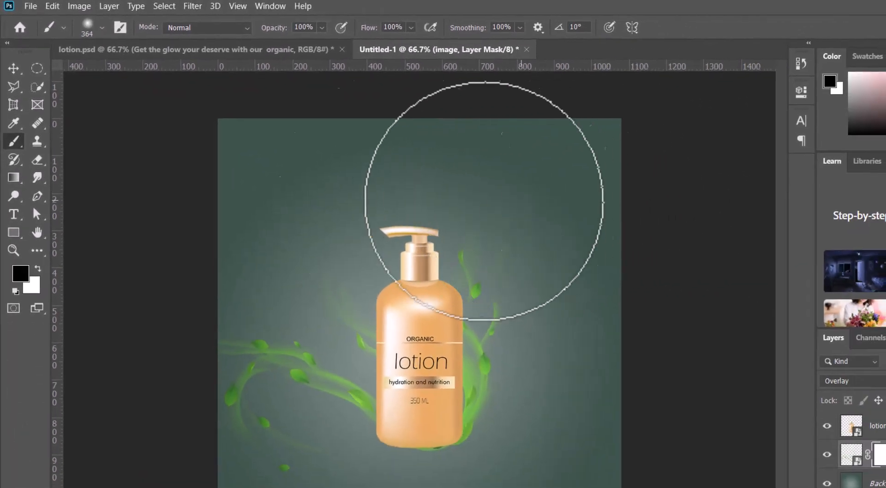
pyautogui.click(15, 79)
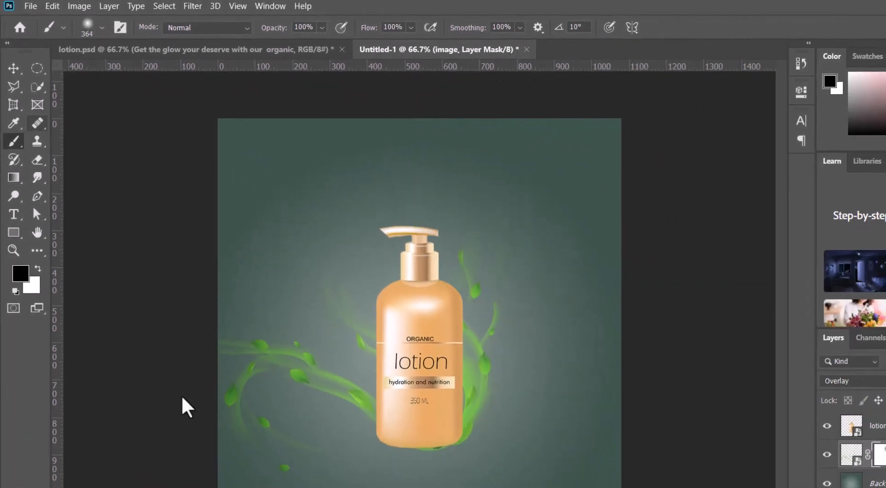
# Place the leafs, vector leaf and leaf images from the lotion folder beneath the lotion layer
pyautogui.click(277, 487)
pyautogui.click(429, 390)
pyautogui.click(369, 193)
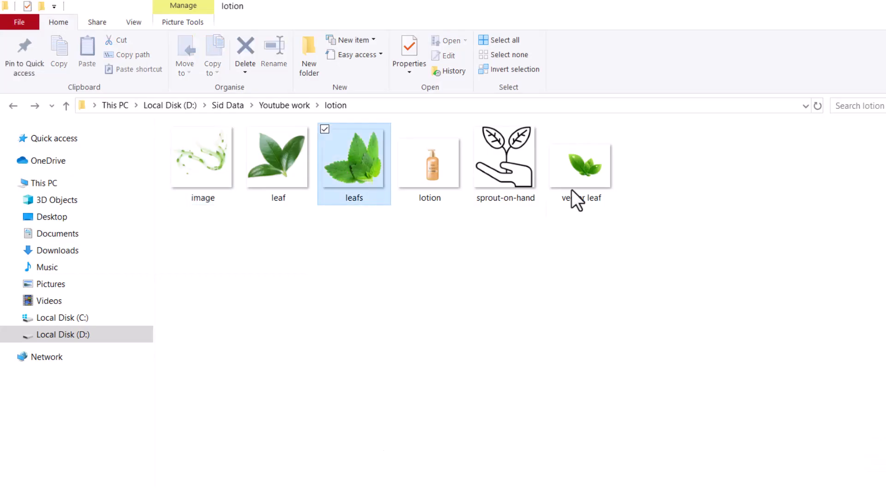
pyautogui.keyDown('ctrl'); pyautogui.click(574, 198); pyautogui.keyUp('ctrl')
pyautogui.moveTo(354, 160); pyautogui.dragTo(445, 317)
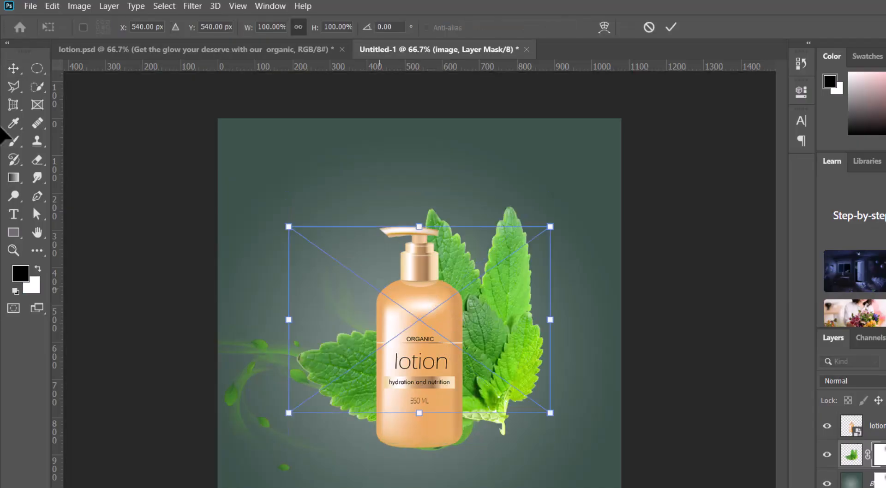
pyautogui.click(16, 69)
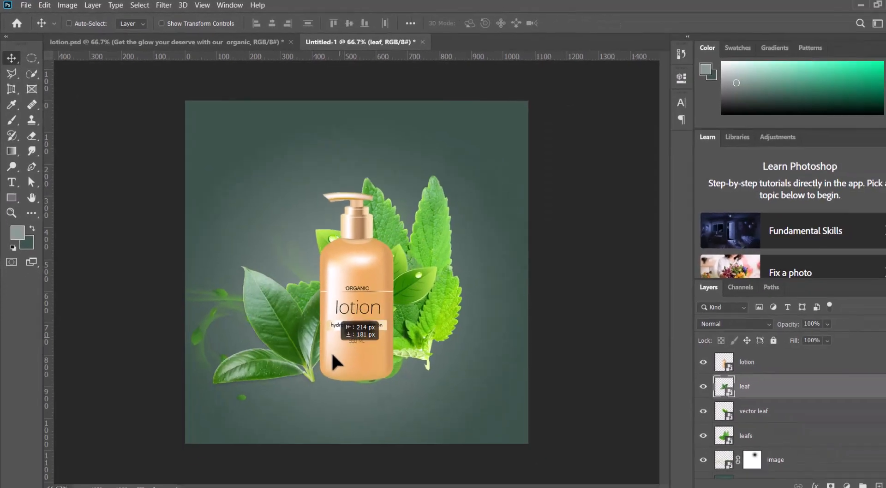
# Move the leaf image into the canvas's lower-right corner and scale it down so it runs partly off the edge
pyautogui.moveTo(396, 425); pyautogui.dragTo(629, 485)
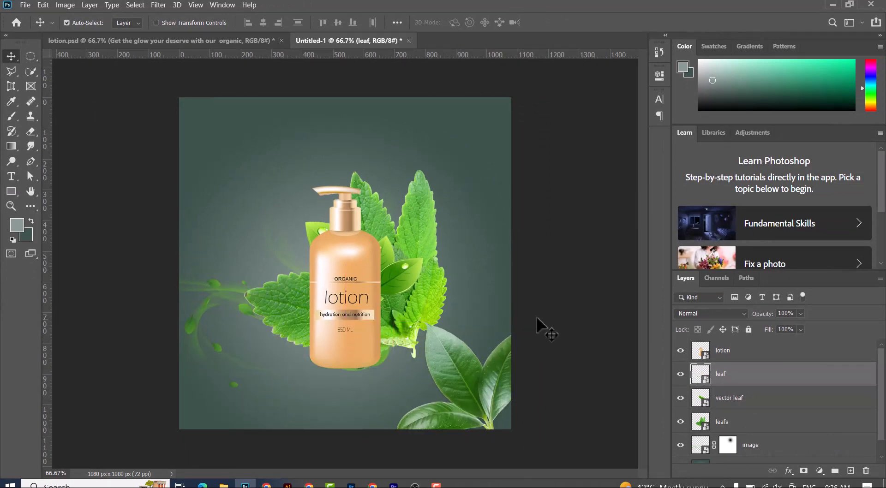
pyautogui.hotkey('ctrl', 't')
pyautogui.moveTo(548, 302); pyautogui.dragTo(524, 326)
pyautogui.moveTo(491, 388); pyautogui.dragTo(519, 395)
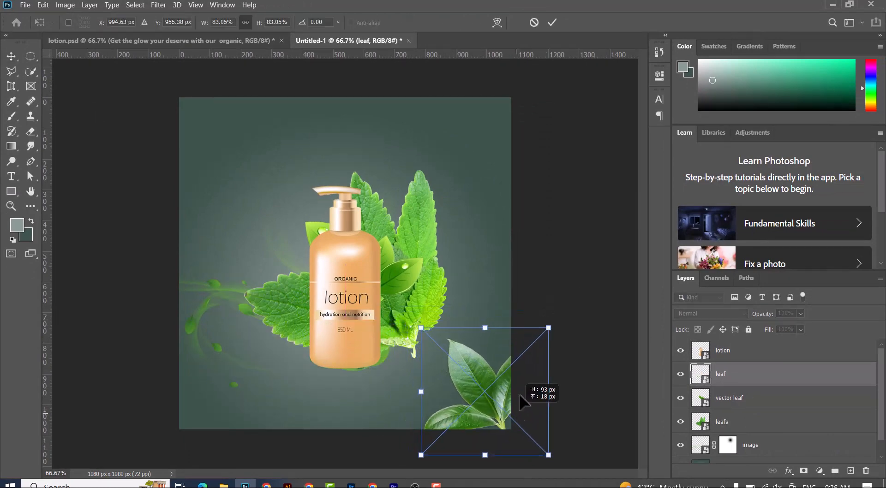
pyautogui.moveTo(559, 338); pyautogui.dragTo(548, 326)
pyautogui.press('Return')
# Scale the leafs image to 57.46% and position it behind the upper-right side of the bottle
pyautogui.rightClick(415, 238)
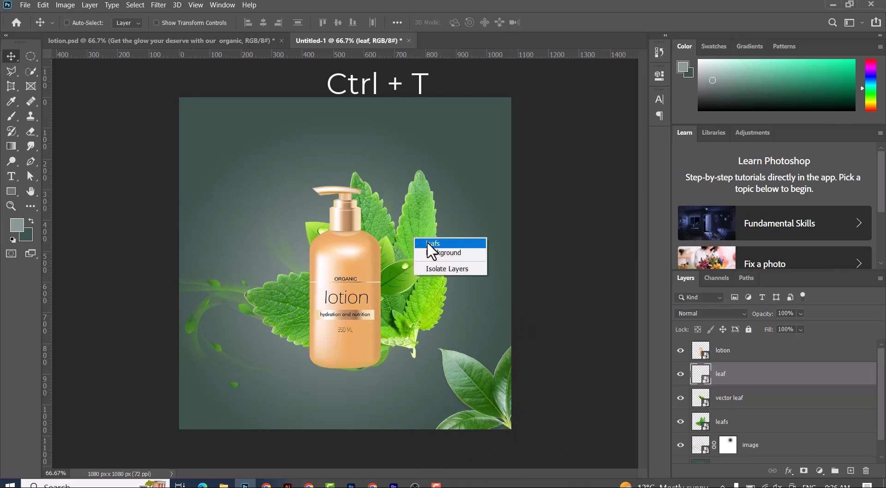
pyautogui.click(428, 242)
pyautogui.hotkey('ctrl', 't')
pyautogui.moveTo(483, 149); pyautogui.dragTo(393, 232)
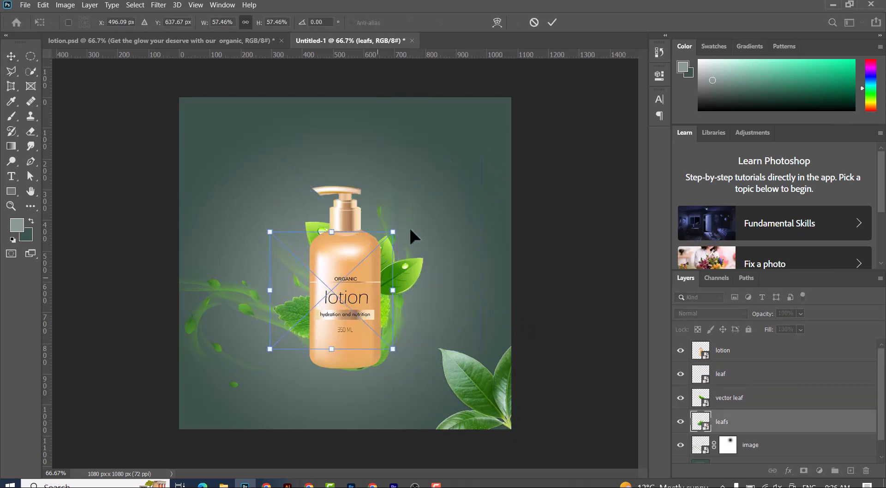
pyautogui.moveTo(369, 286); pyautogui.dragTo(402, 224)
pyautogui.press('Return')
# Move the vector leaf image to the lower-left side of the bottle
pyautogui.rightClick(399, 280)
pyautogui.click(410, 286)
pyautogui.moveTo(400, 273); pyautogui.dragTo(337, 343)
pyautogui.hotkey('ctrl', 'r')
pyautogui.hotkey('ctrl', 'r')
# Scale the vector leaf to 69.36%, rotate it about -37 degrees and tuck it behind the bottle's lower-left side
pyautogui.hotkey('ctrl', 't')
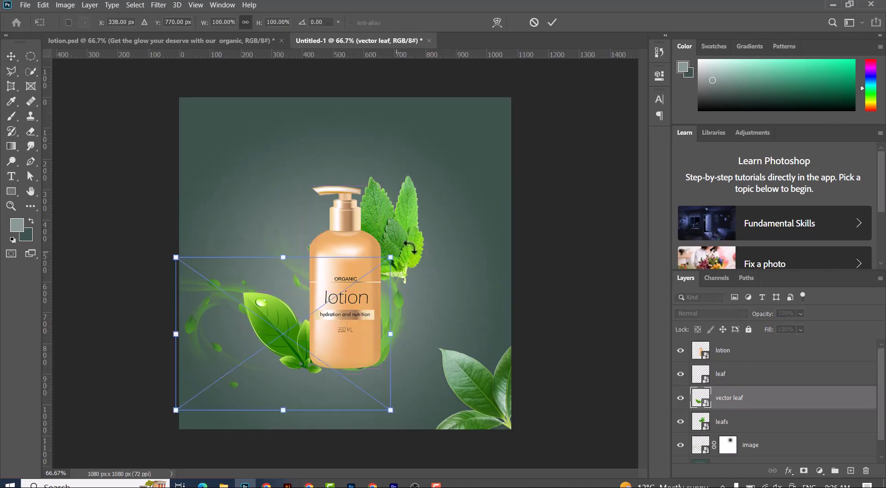
pyautogui.moveTo(411, 250); pyautogui.dragTo(369, 209)
pyautogui.moveTo(318, 328); pyautogui.dragTo(305, 323)
pyautogui.moveTo(212, 440); pyautogui.dragTo(277, 343)
pyautogui.moveTo(363, 263); pyautogui.dragTo(343, 256)
pyautogui.moveTo(310, 336); pyautogui.dragTo(302, 336)
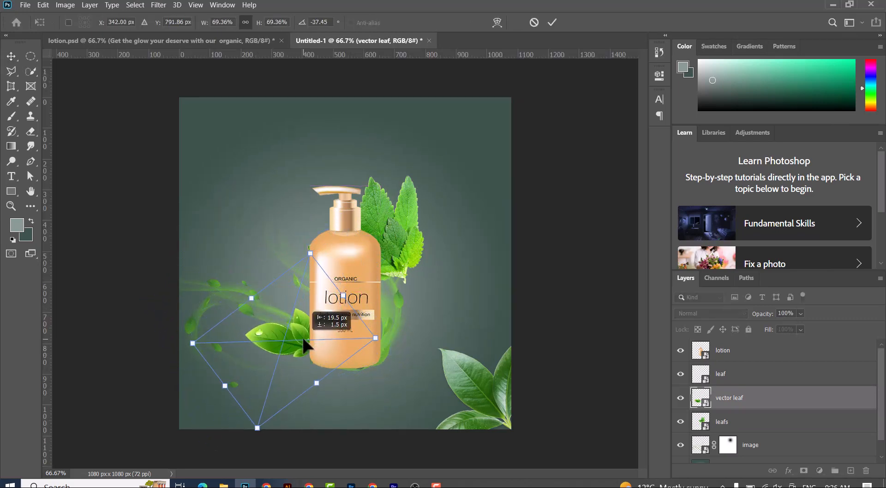
pyautogui.moveTo(400, 330); pyautogui.dragTo(405, 331)
pyautogui.press('Return')
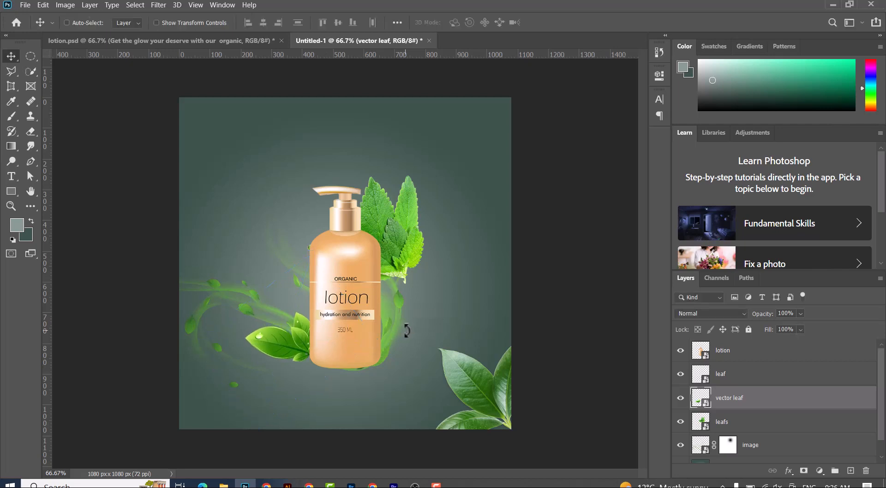
# Shrink the leafs image further, rotate it clockwise and tuck it behind the bottle's upper-right shoulder
pyautogui.rightClick(386, 240)
pyautogui.click(406, 246)
pyautogui.moveTo(394, 174); pyautogui.dragTo(434, 202)
pyautogui.hotkey('ctrl', 't')
pyautogui.moveTo(466, 140); pyautogui.dragTo(430, 175)
pyautogui.moveTo(470, 173); pyautogui.dragTo(455, 264)
pyautogui.moveTo(400, 157); pyautogui.dragTo(392, 180)
pyautogui.moveTo(377, 224); pyautogui.dragTo(381, 212)
pyautogui.moveTo(433, 228); pyautogui.dragTo(488, 226)
pyautogui.press('Return')
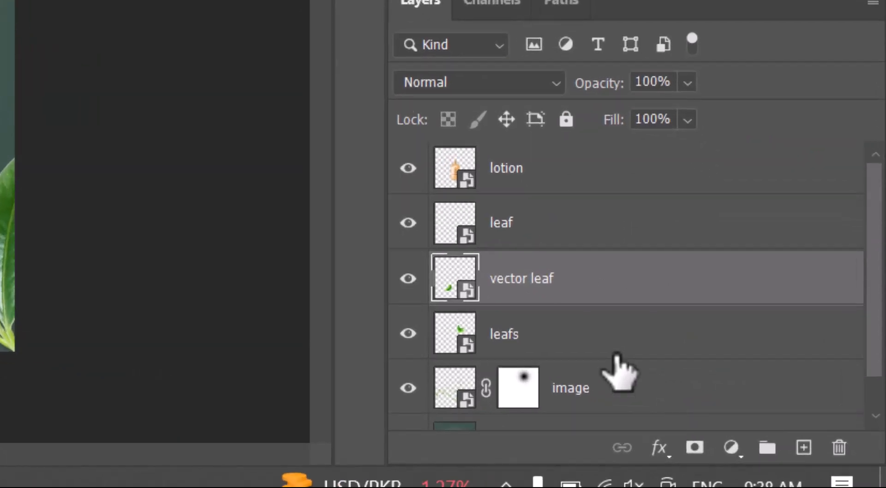
# Add a new layer above the leafs layer and set the foreground color to black
pyautogui.click(769, 428)
pyautogui.click(803, 447)
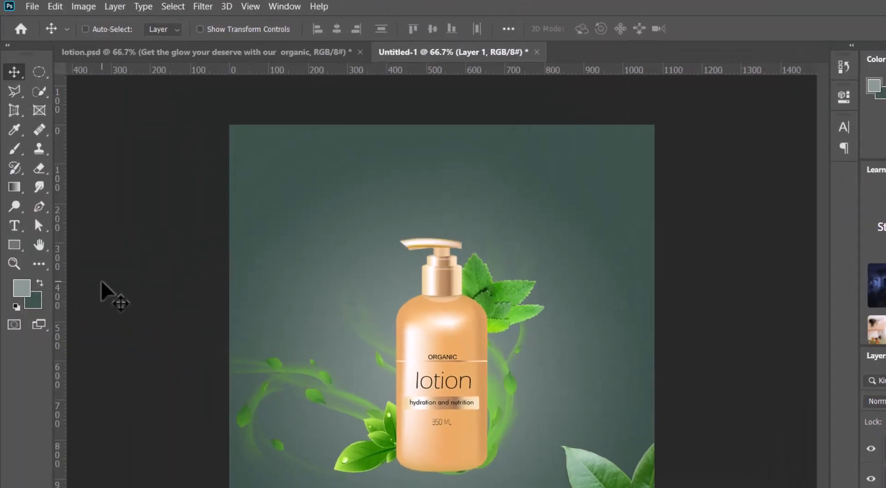
pyautogui.click(21, 290)
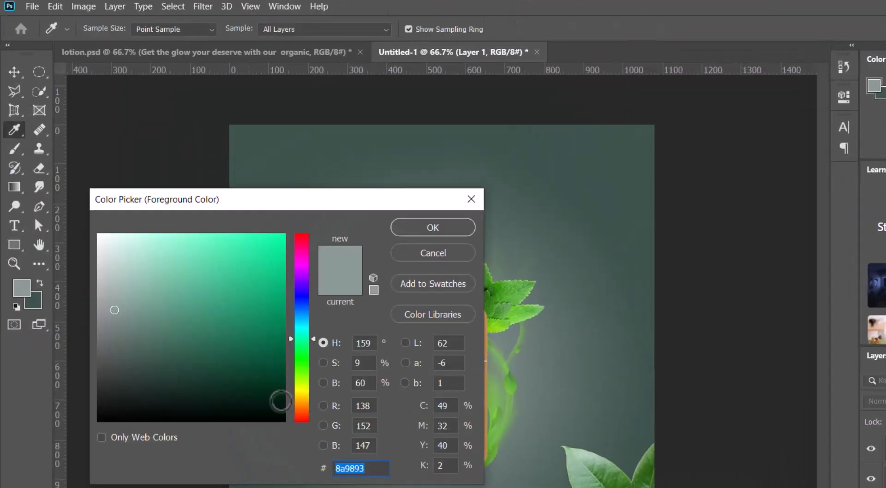
pyautogui.moveTo(280, 401); pyautogui.dragTo(355, 422)
pyautogui.click(451, 230)
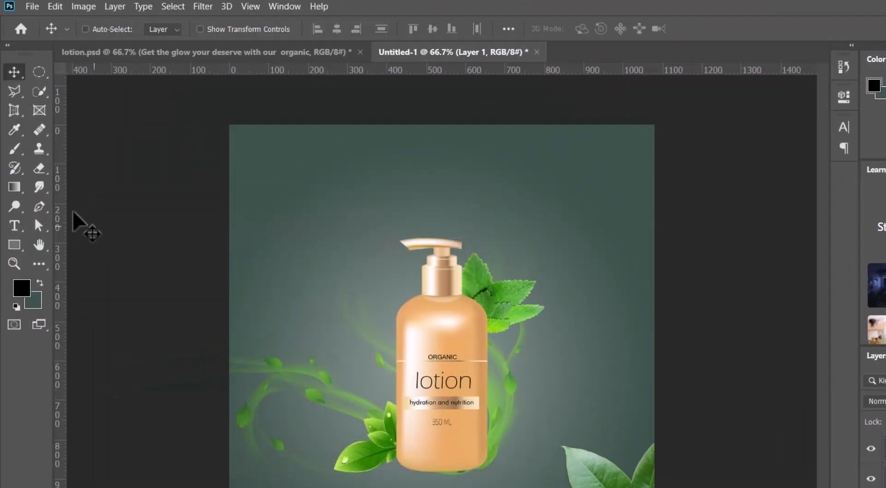
# Enlarge the soft brush to 431 px and paint a black shadow spot behind the bottle on the new layer
pyautogui.click(15, 151)
pyautogui.rightClick(410, 358)
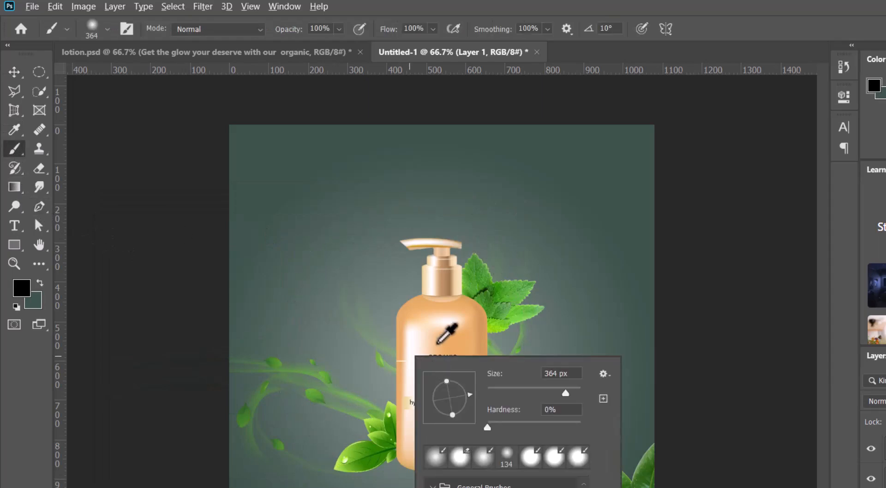
pyautogui.moveTo(412, 331); pyautogui.dragTo(443, 333)
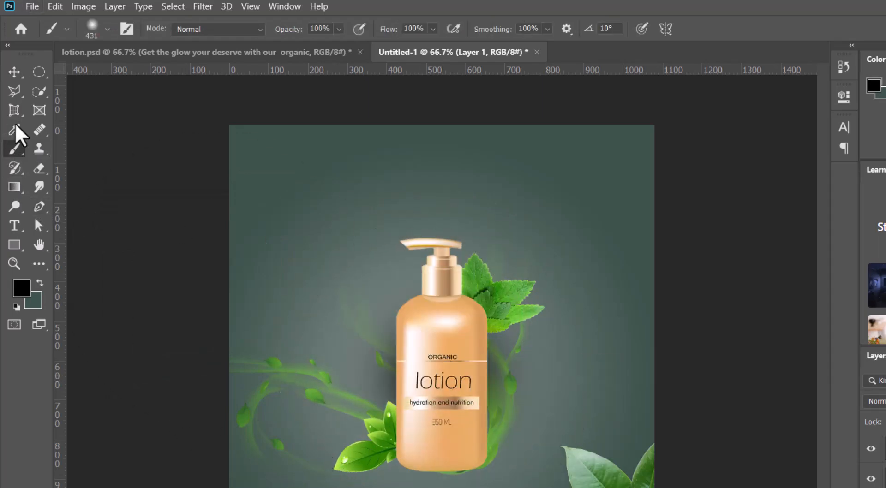
# Squash the painted black spot vertically into a flat shadow beneath the base of the bottle
pyautogui.click(14, 72)
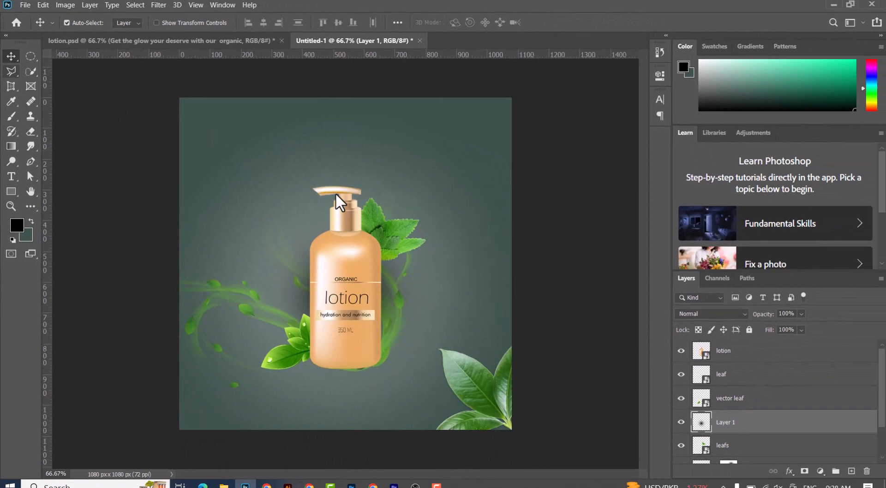
pyautogui.hotkey('ctrl', 't')
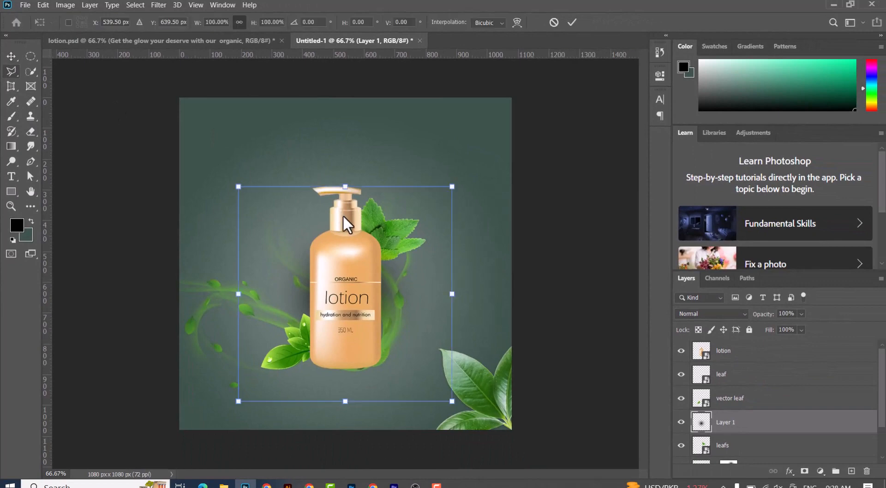
pyautogui.moveTo(346, 232); pyautogui.dragTo(345, 379)
pyautogui.hotkey('ctrl', 'z')
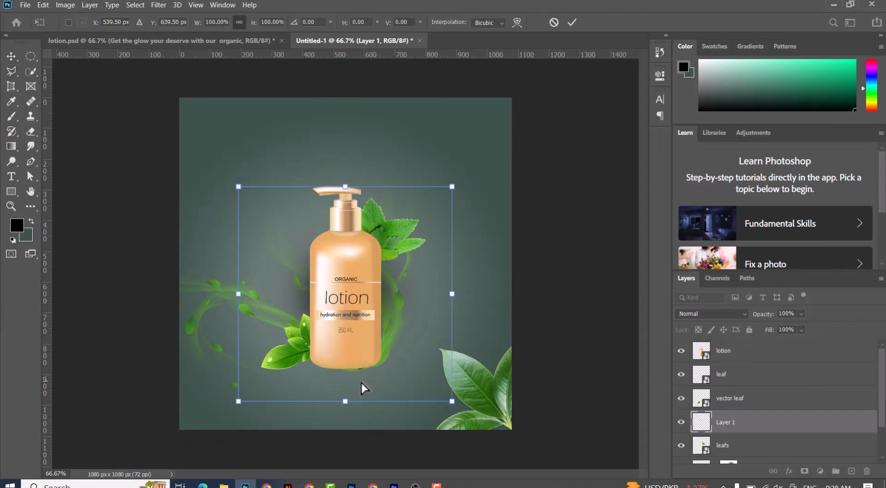
pyautogui.moveTo(346, 188); pyautogui.dragTo(358, 373)
pyautogui.press('Return')
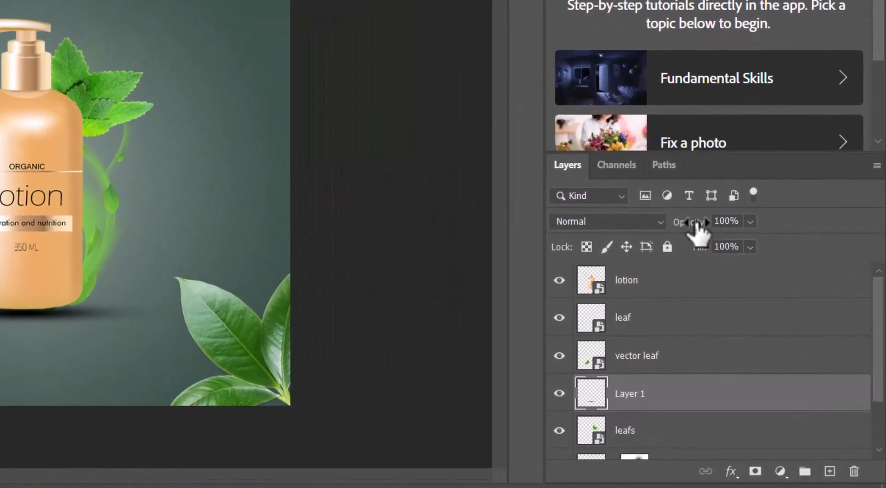
# Reduce the shadow layer's opacity to 60% and stretch its height to 109.88%
pyautogui.moveTo(770, 319); pyautogui.dragTo(756, 316)
pyautogui.moveTo(676, 226)
pyautogui.mouseDown()
pyautogui.moveTo(692, 230)
pyautogui.moveTo(681, 226)
pyautogui.mouseUp()
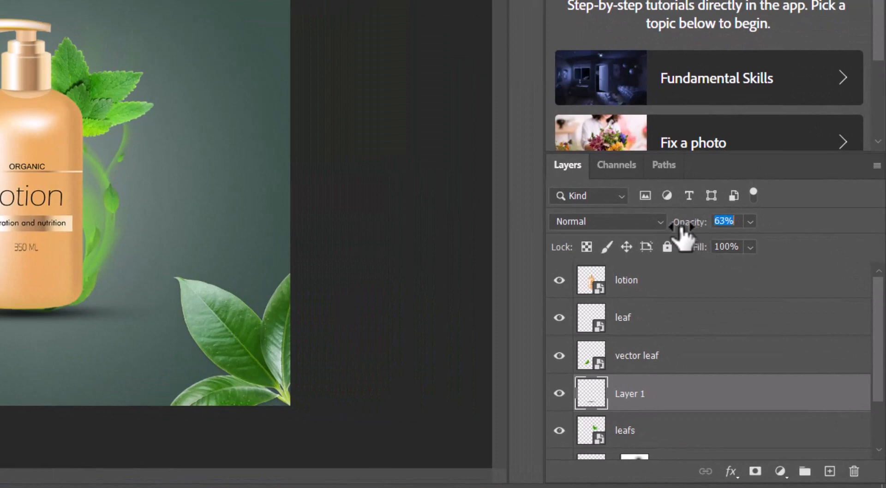
pyautogui.press('Return')
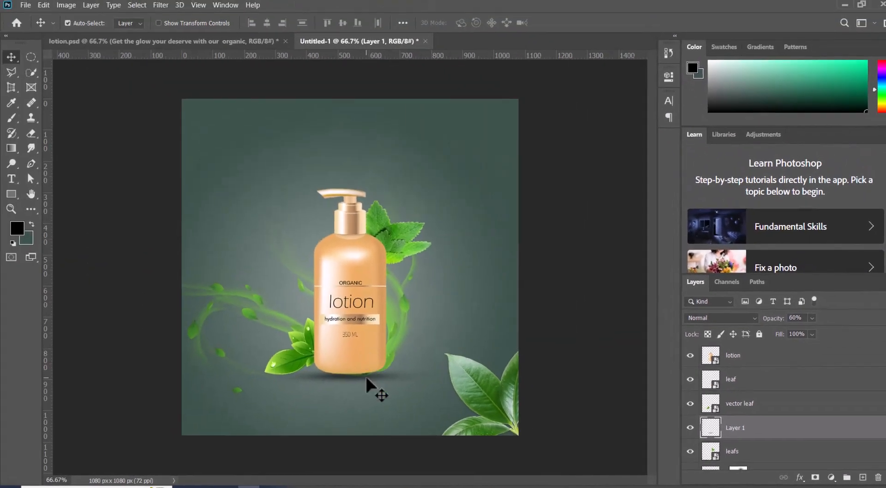
pyautogui.hotkey('ctrl', 't')
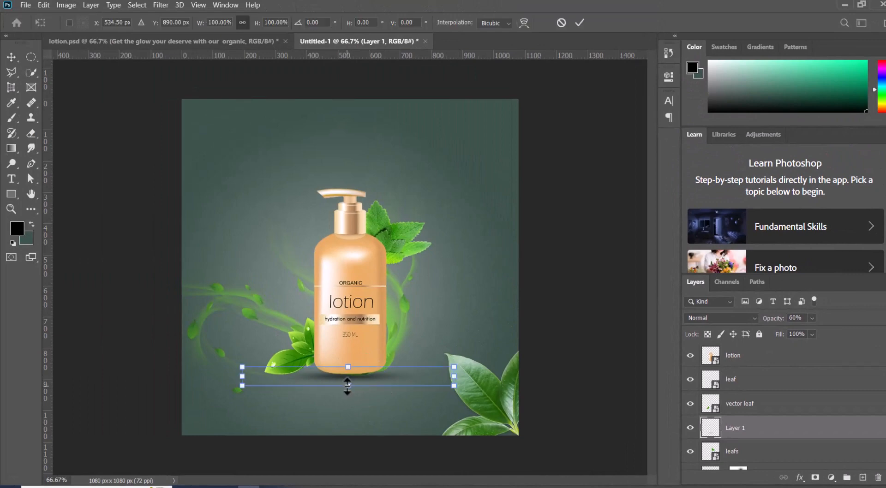
pyautogui.moveTo(346, 386); pyautogui.dragTo(348, 388)
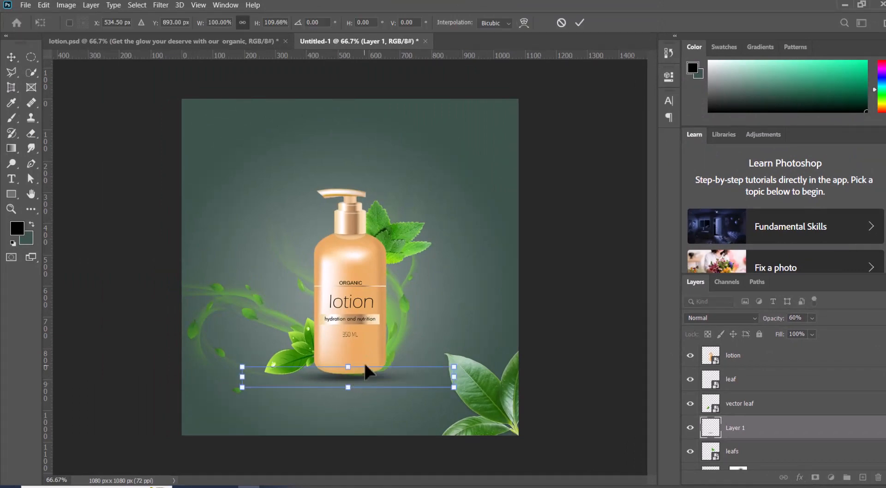
pyautogui.press('Return')
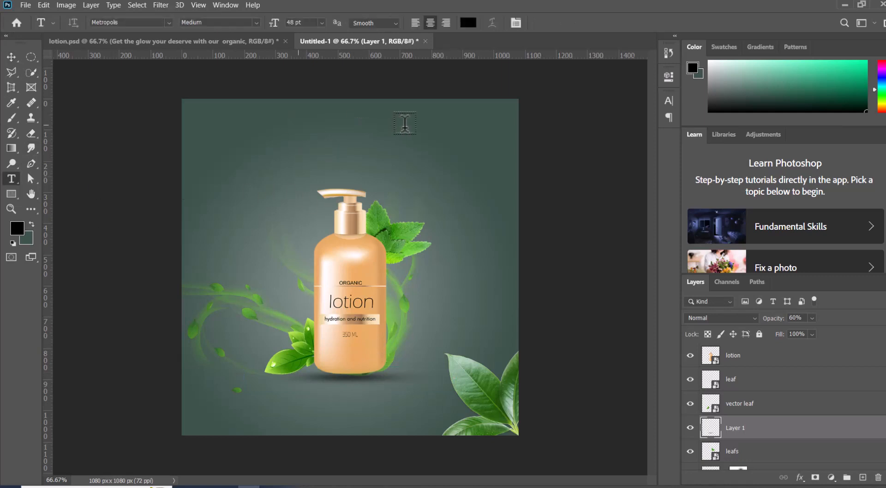
# Add a white (ffffff) 48 pt headline near the canvas's upper edge reading "Get the glow your deserve with our ORGANIC"
pyautogui.click(405, 123)
pyautogui.click(468, 22)
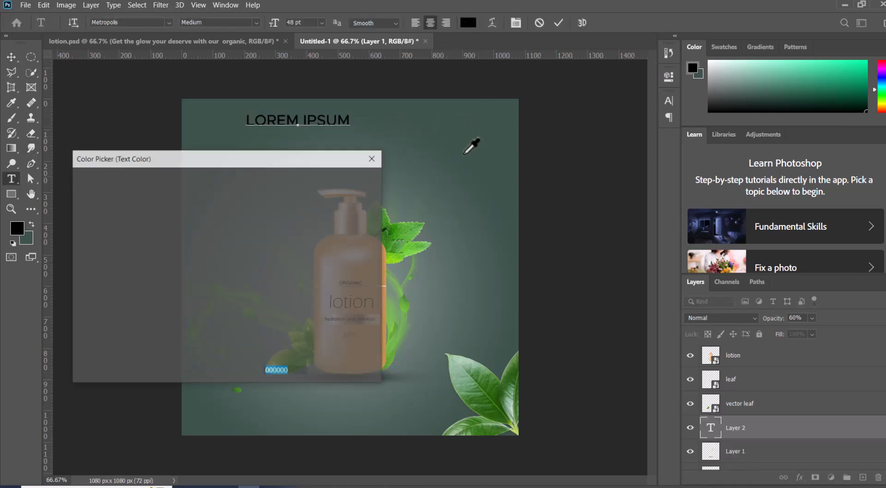
pyautogui.moveTo(70, 182); pyautogui.dragTo(70, 181)
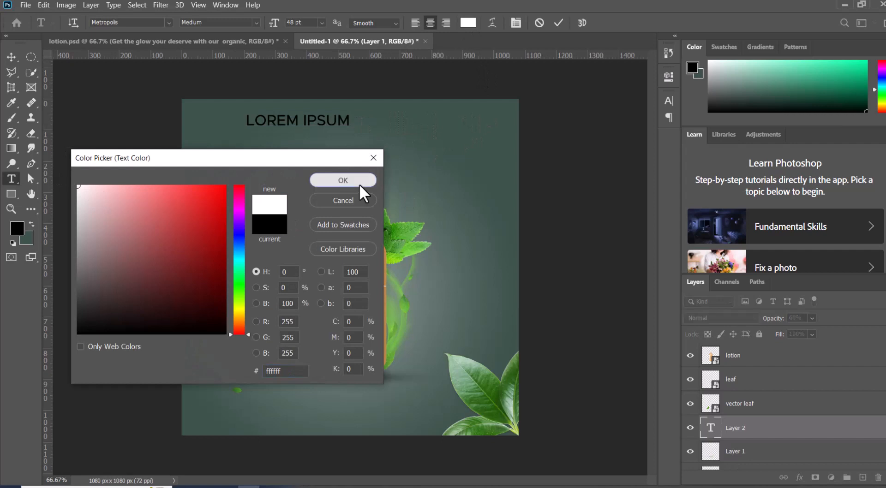
pyautogui.click(359, 184)
pyautogui.write('Get the glow your deserve with our ORGANIC')
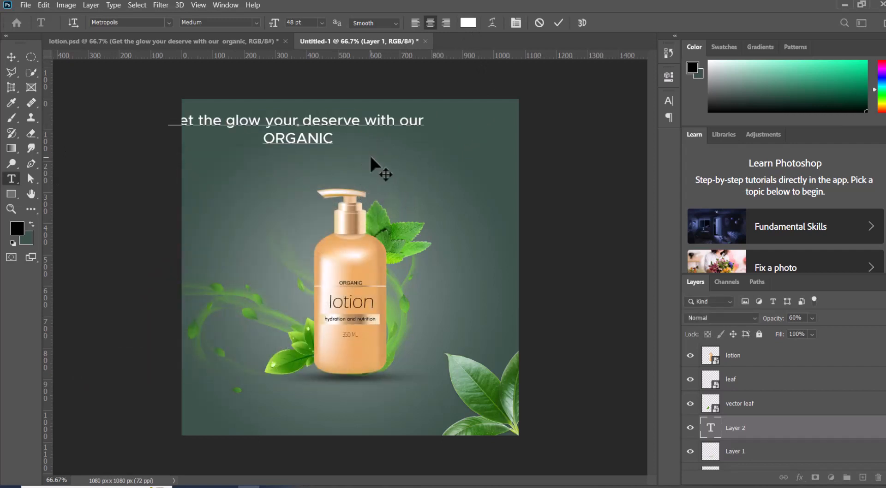
# Scale the headline down to 39.16 pt and position it above the bottle within the canvas
pyautogui.click(7, 58)
pyautogui.moveTo(300, 127); pyautogui.dragTo(330, 141)
pyautogui.hotkey('ctrl', 't')
pyautogui.moveTo(458, 122)
pyautogui.mouseDown()
pyautogui.moveTo(379, 138)
pyautogui.moveTo(464, 118)
pyautogui.mouseUp()
pyautogui.press('Return')
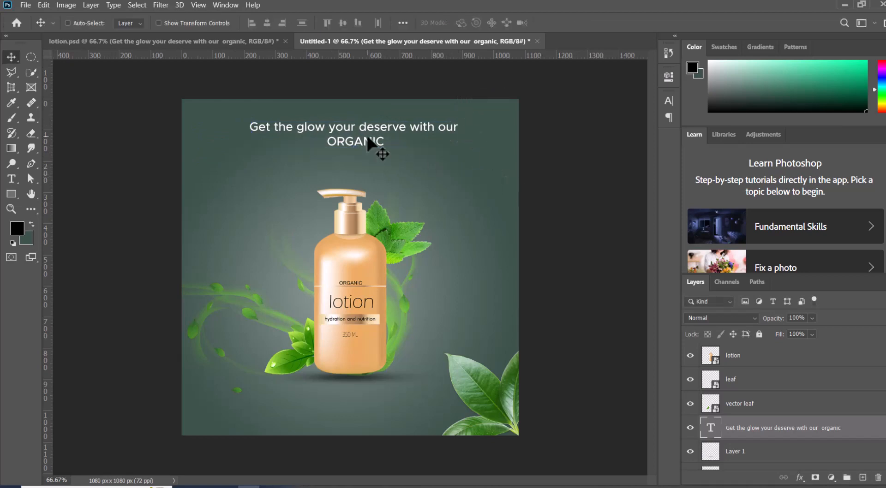
# Change the headline's font style to Regular
pyautogui.doubleClick(369, 144)
pyautogui.click(255, 23)
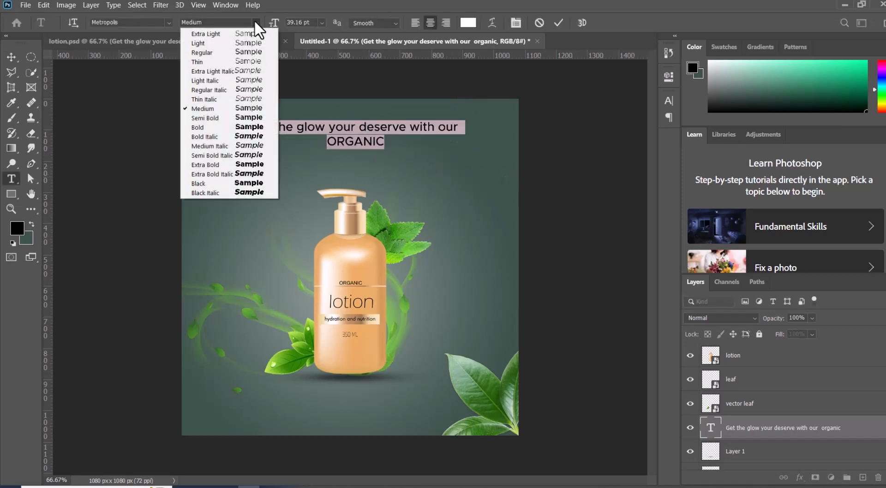
pyautogui.click(235, 52)
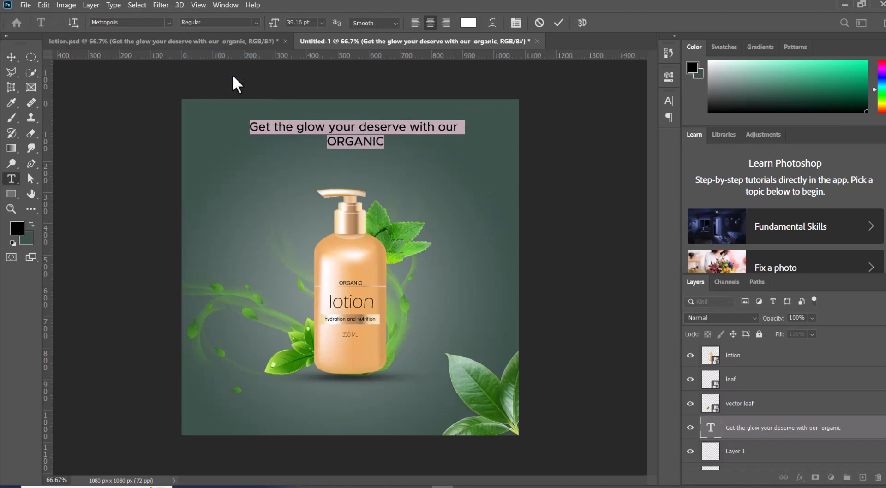
pyautogui.click(255, 22)
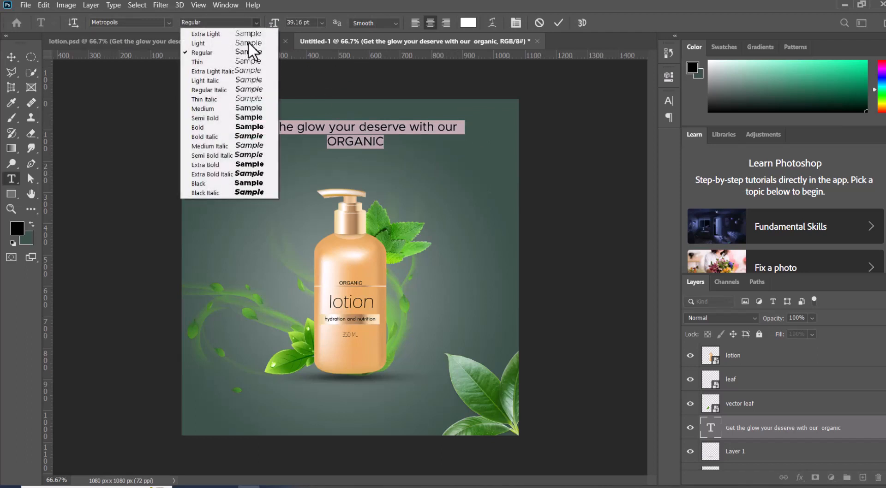
pyautogui.click(236, 53)
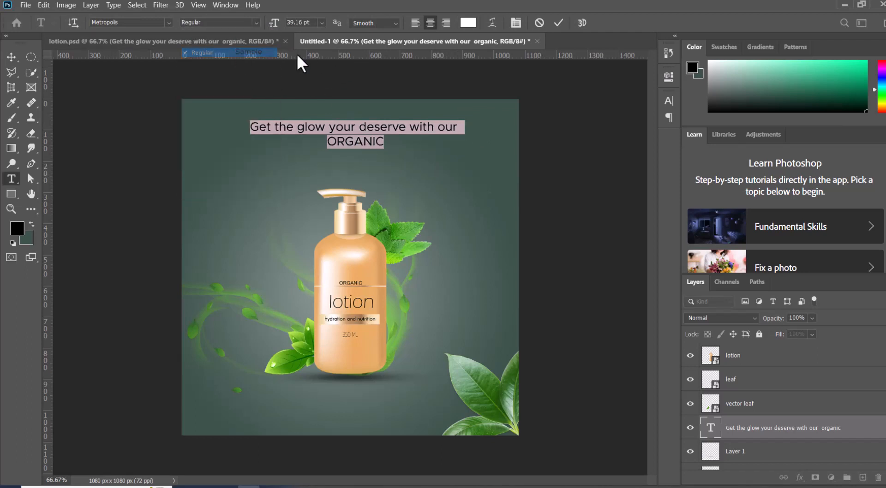
pyautogui.click(558, 23)
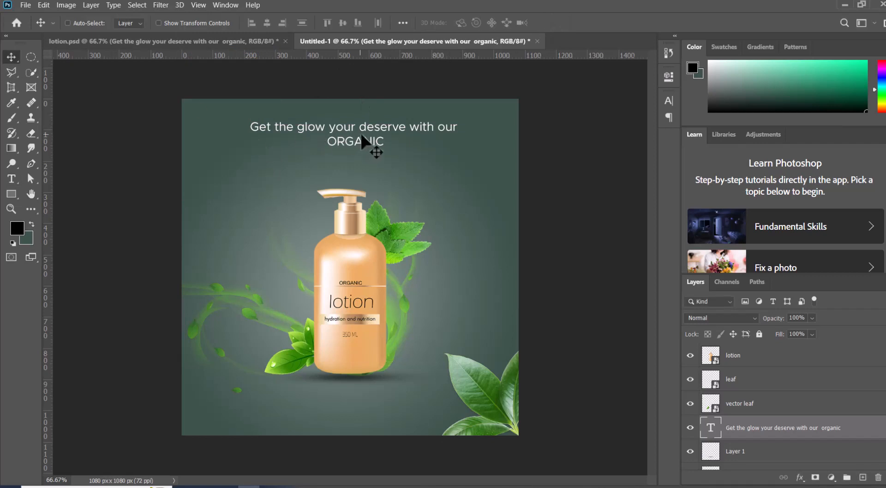
# Centre the headline horizontally on the canvas
pyautogui.hotkey('ctrl', 'a')
pyautogui.click(266, 22)
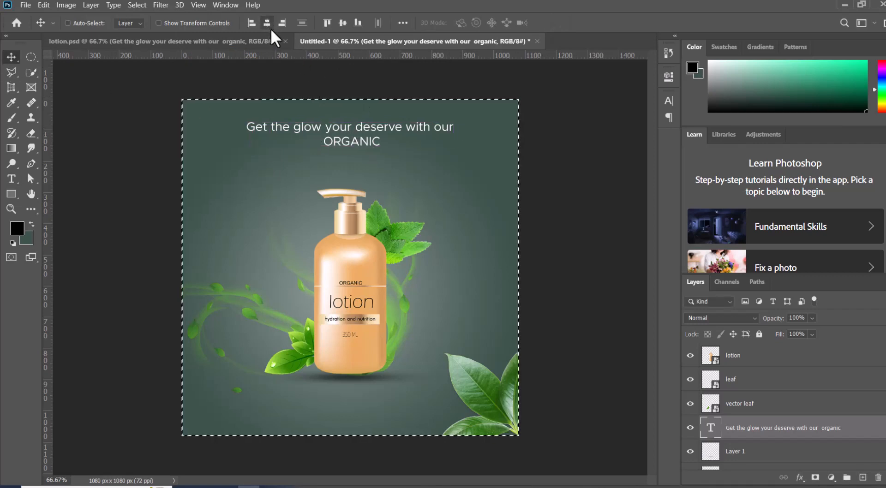
pyautogui.hotkey('ctrl', 'd')
pyautogui.press('Down')
pyautogui.press('Down')
pyautogui.press('Down')
pyautogui.press('Down')
pyautogui.press('Down')
pyautogui.press('Down')
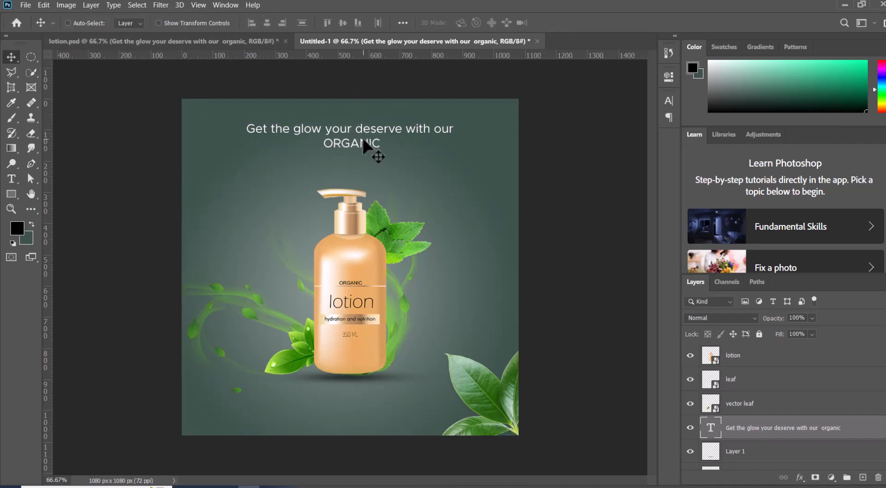
pyautogui.press('Up')
pyautogui.press('Up')
pyautogui.press('Up')
pyautogui.press('Up')
pyautogui.press('Up')
pyautogui.press('Up')
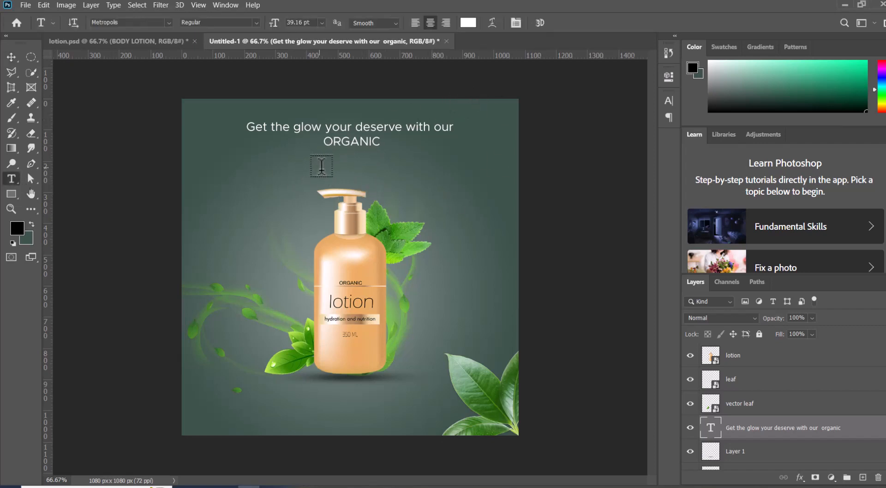
# Add a green 48 pt text line in Black weight reading "BODY LOTION" below the headline
pyautogui.click(370, 176)
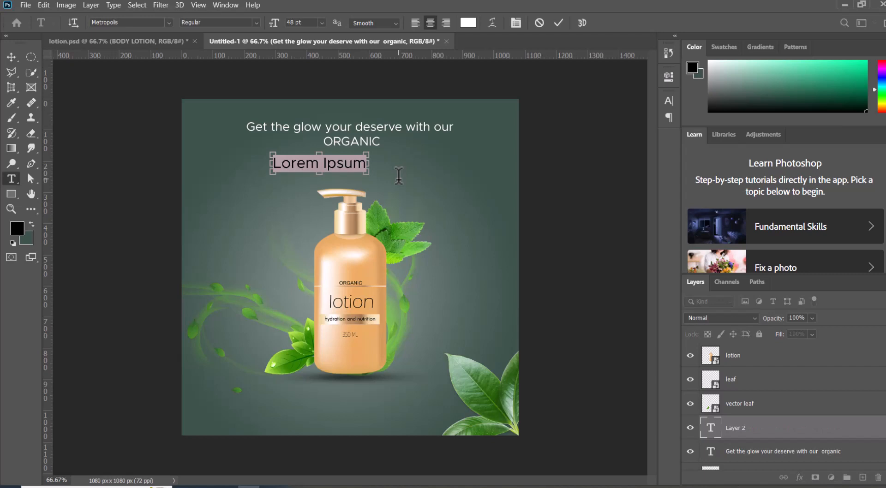
pyautogui.write('BODY LOTION')
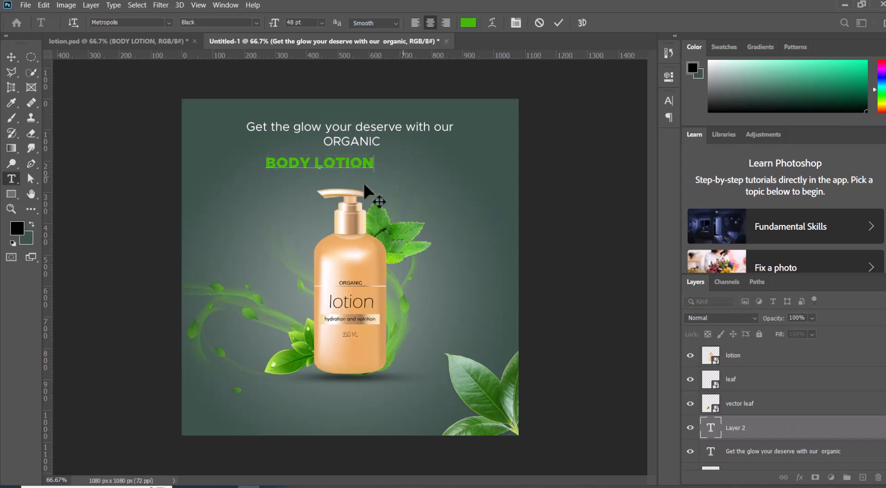
pyautogui.click(11, 58)
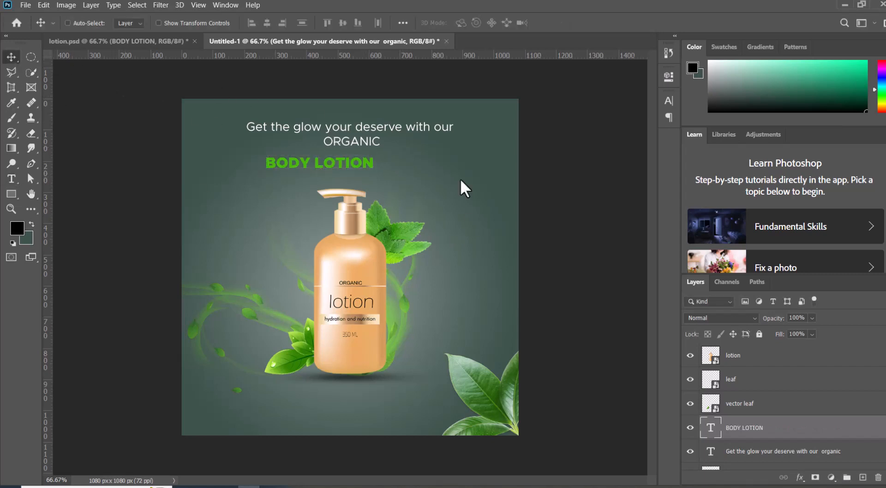
# Enlarge the BODY LOTION text slightly and centre it horizontally on the canvas
pyautogui.hotkey('ctrl', 't')
pyautogui.moveTo(381, 171); pyautogui.dragTo(396, 172)
pyautogui.press('Return')
pyautogui.hotkey('ctrl', 'a')
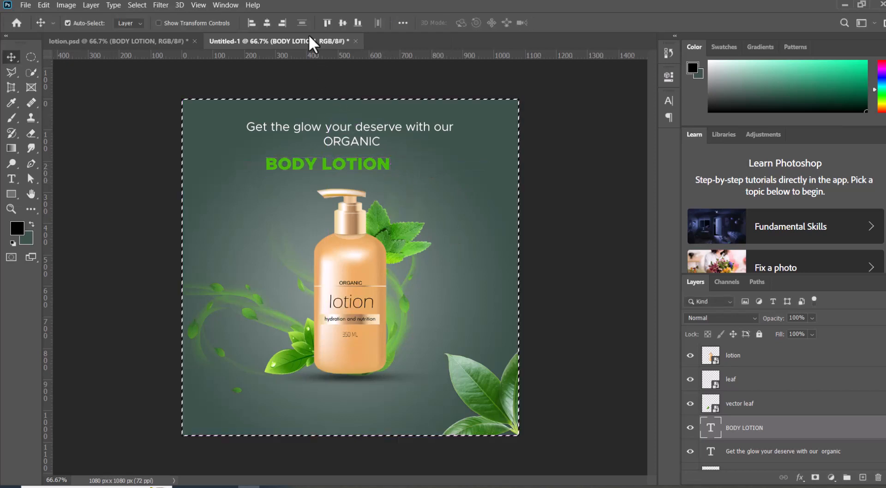
pyautogui.click(265, 22)
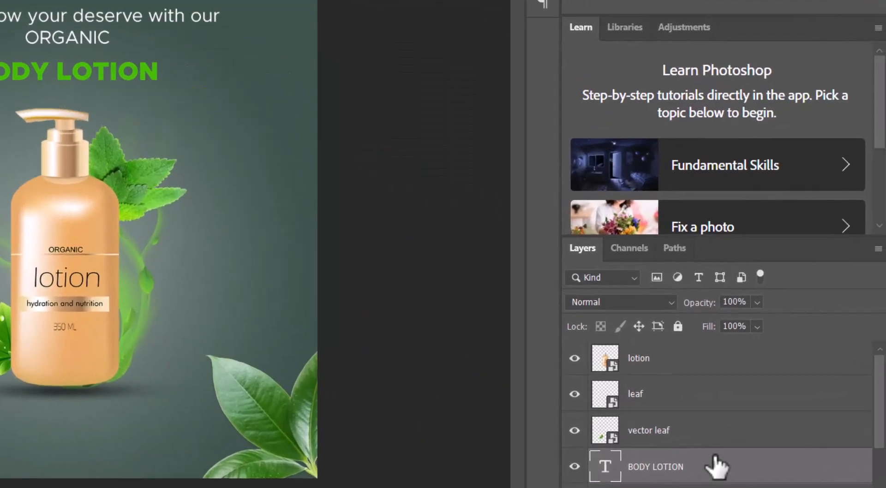
# Apply a reversed, reflected white-to-orange gradient overlay at 94° and 100% scale to the BODY LOTION text
pyautogui.rightClick(785, 428)
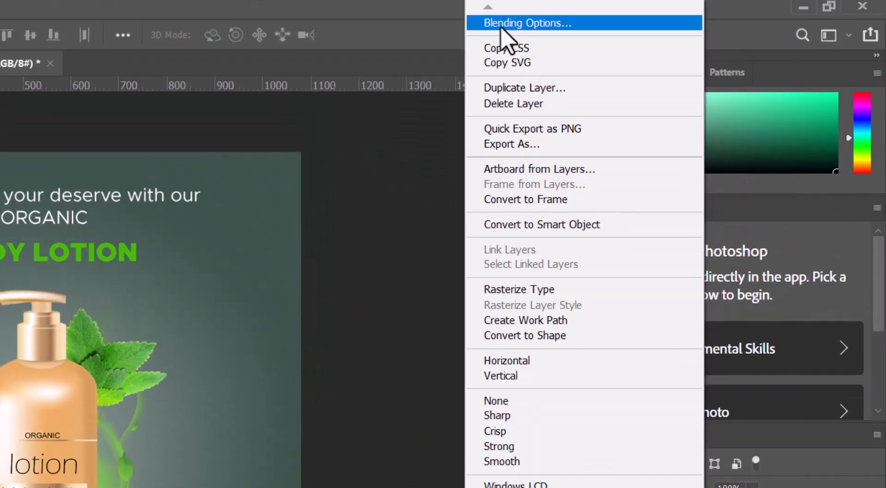
pyautogui.click(503, 7)
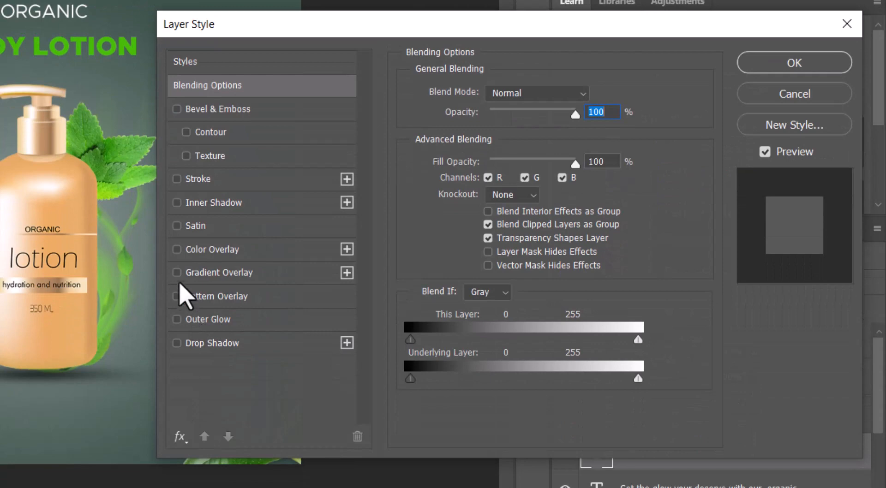
pyautogui.click(177, 273)
pyautogui.click(274, 275)
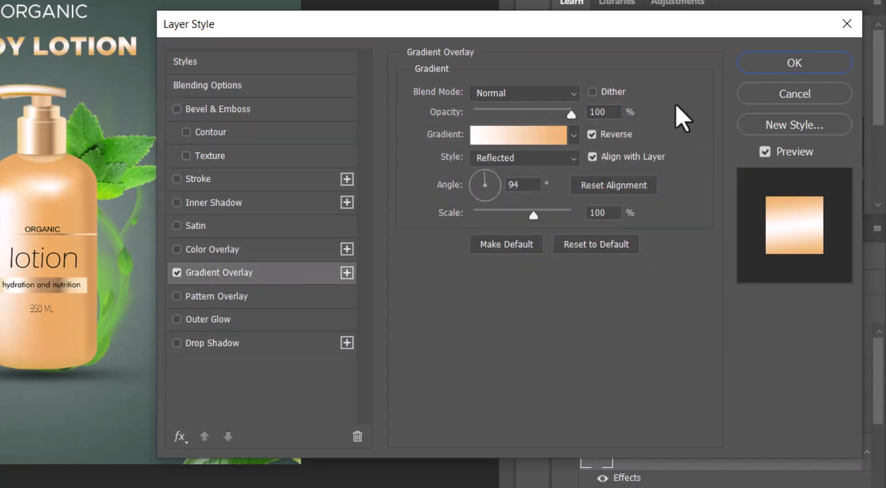
pyautogui.click(767, 69)
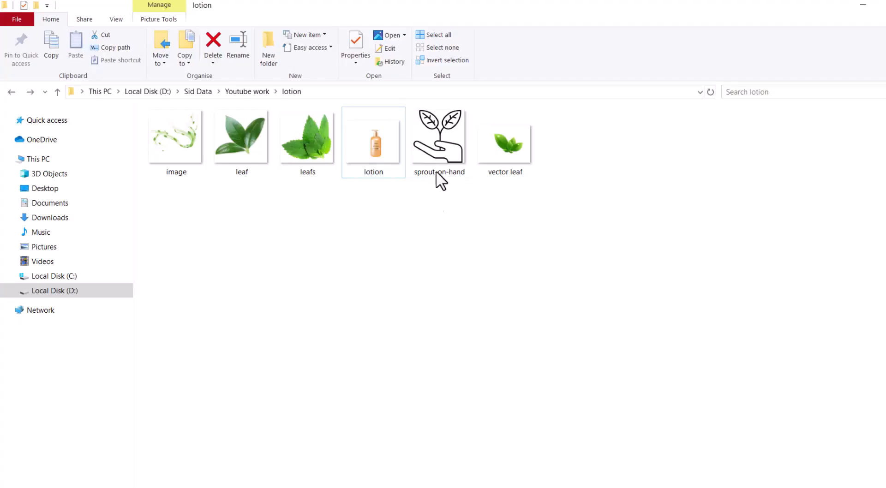
# Place the sprout-on-hand image from the lotion folder into the advertisement
pyautogui.click(437, 173)
pyautogui.rightClick(259, 487)
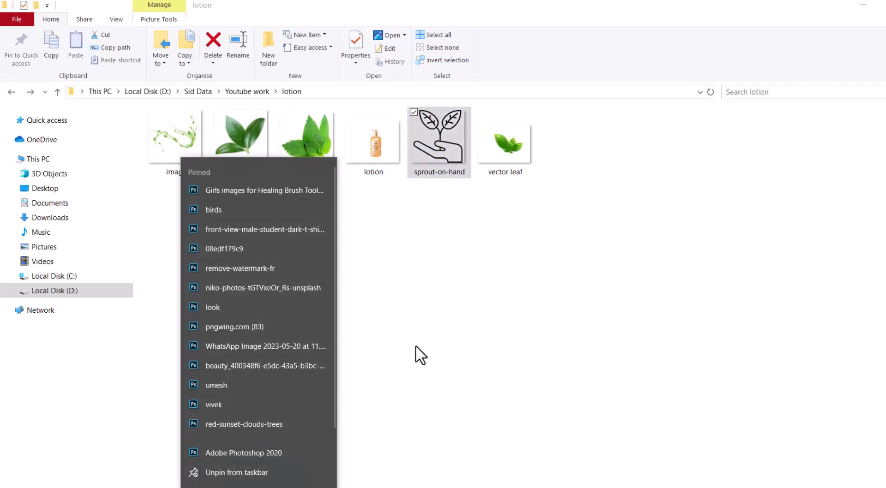
pyautogui.click(447, 152)
pyautogui.moveTo(448, 152); pyautogui.dragTo(364, 215)
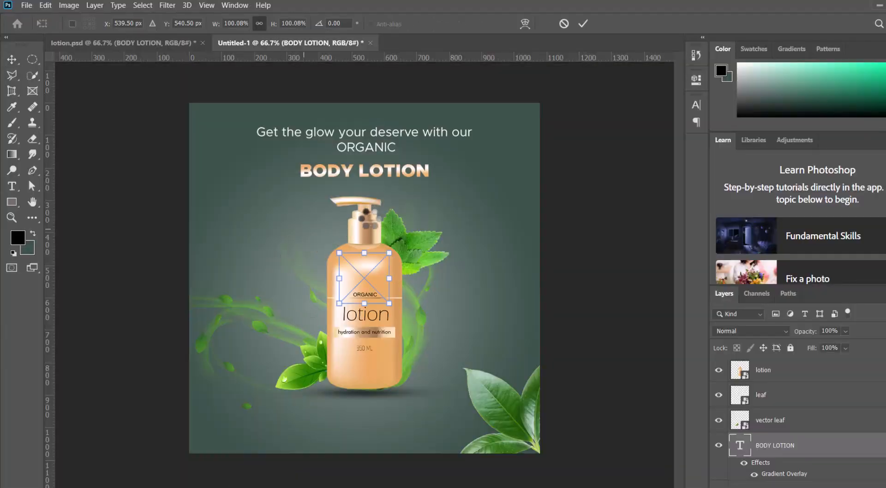
# Shrink the sprout-on-hand icon at the canvas's upper-left side and align it with a new vertical guide near the left edge
pyautogui.moveTo(387, 254); pyautogui.dragTo(207, 183)
pyautogui.press('Return')
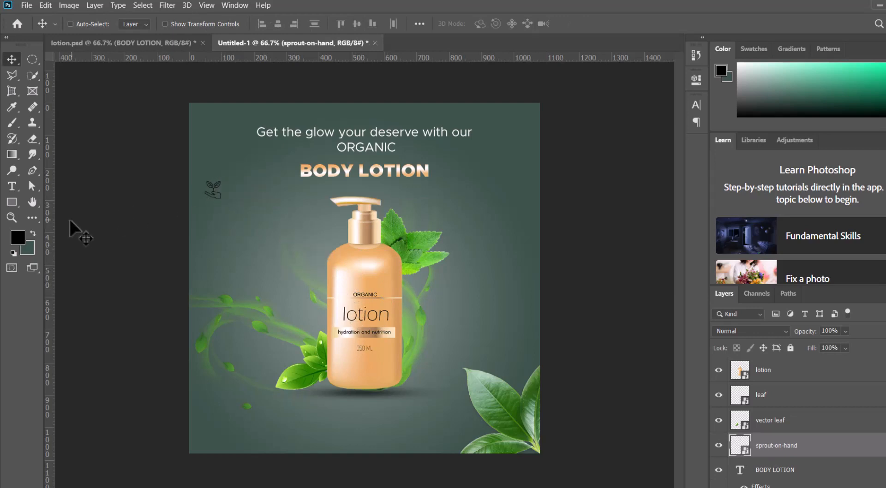
pyautogui.moveTo(50, 229); pyautogui.dragTo(206, 240)
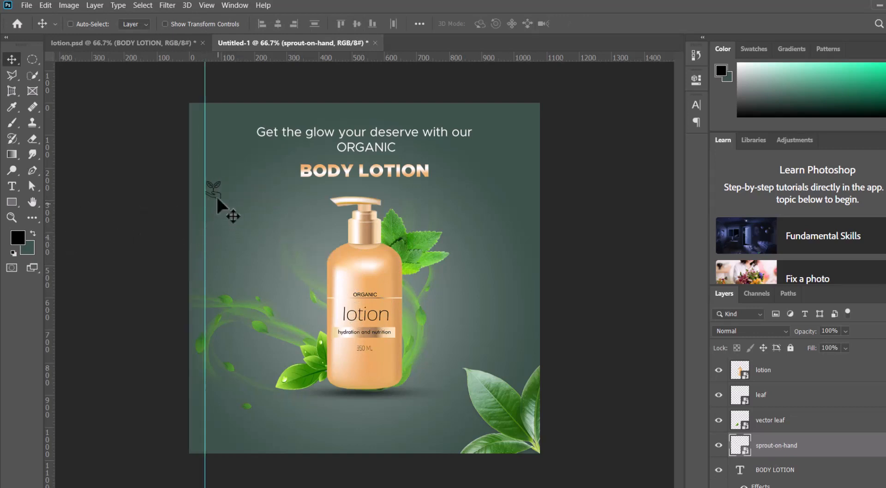
pyautogui.moveTo(214, 187); pyautogui.dragTo(215, 193)
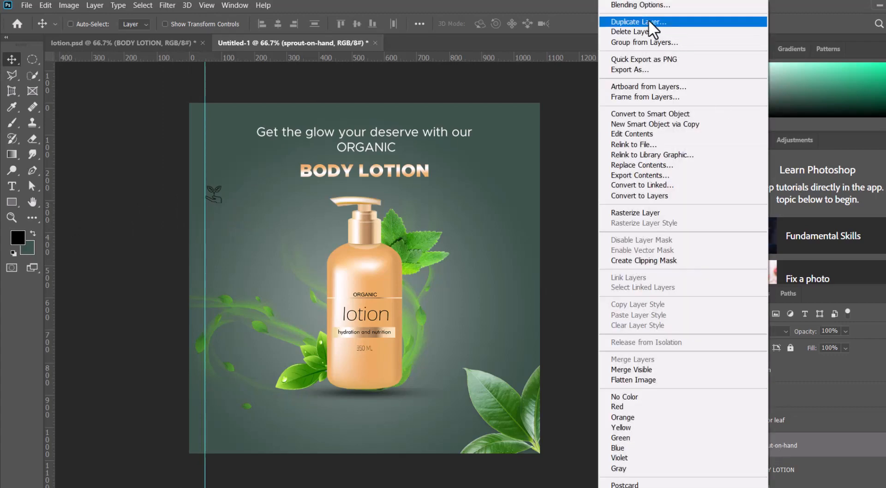
# Apply a white Color Overlay in Normal mode at 100% opacity to the sprout-on-hand icon
pyautogui.click(638, 7)
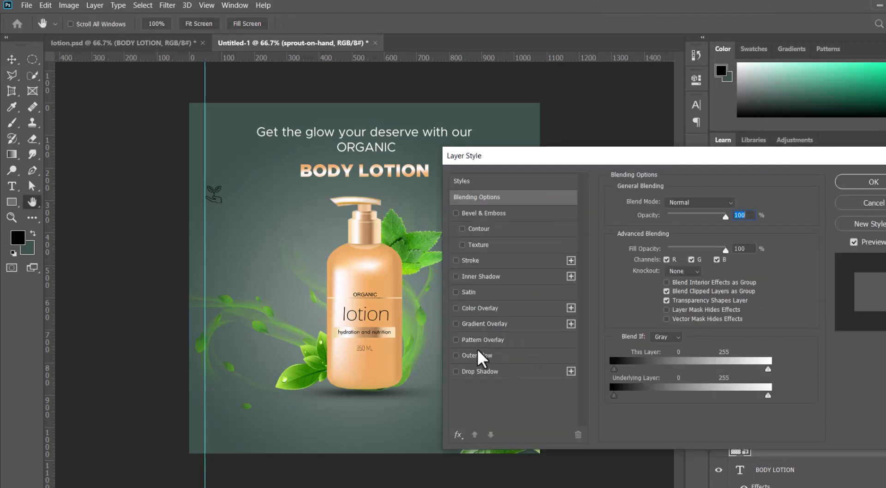
pyautogui.click(513, 307)
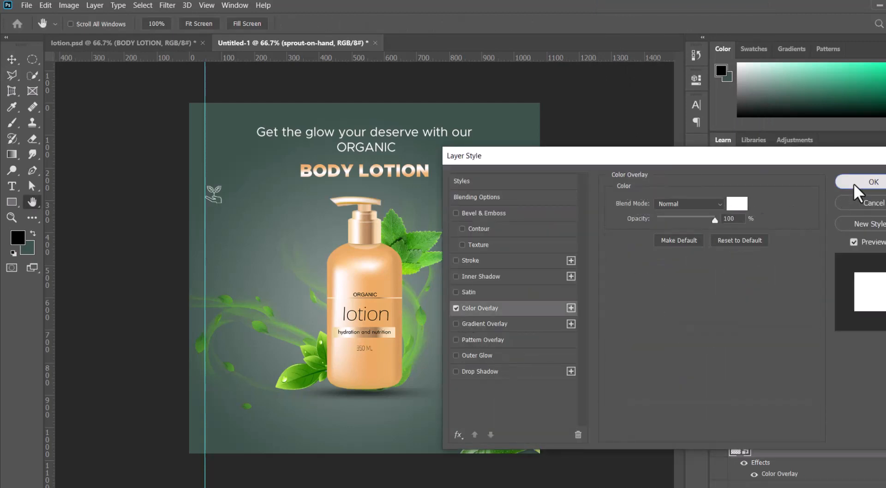
pyautogui.click(867, 183)
# Add the text SKIN REPAIR near the sprout icon in white Metropolis Regular at 48 pt
pyautogui.click(12, 186)
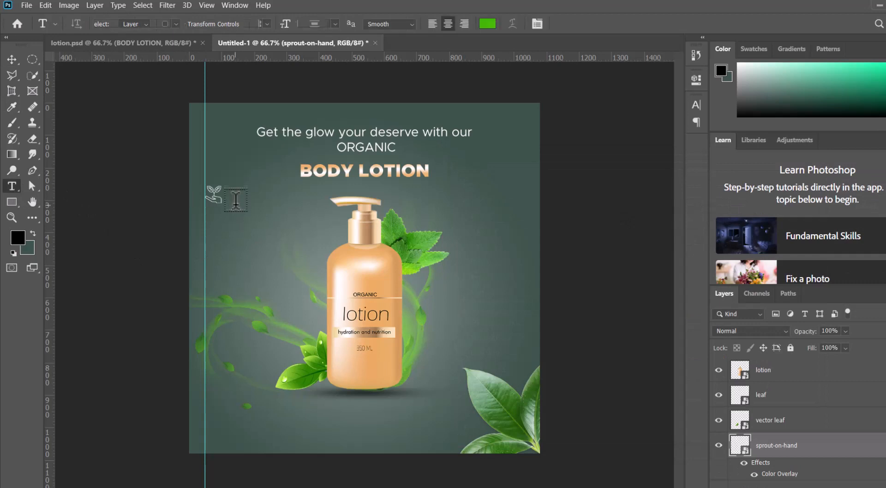
pyautogui.click(239, 203)
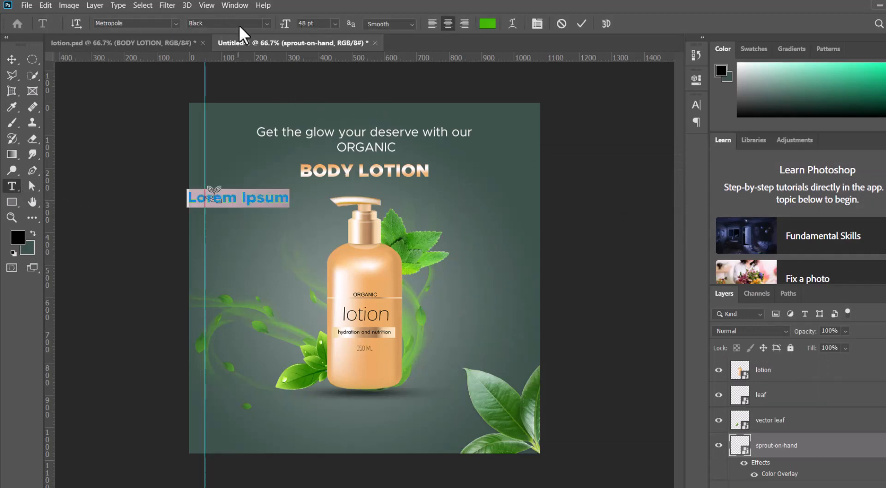
pyautogui.click(266, 23)
pyautogui.click(245, 51)
pyautogui.click(487, 24)
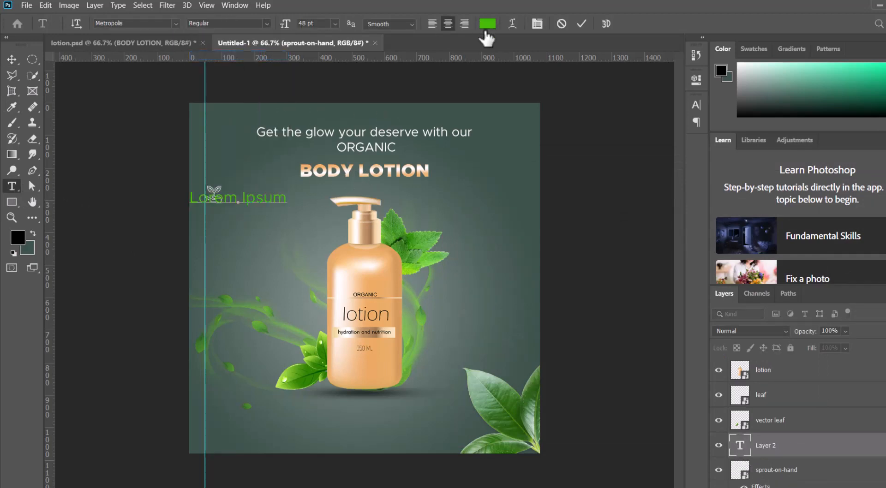
pyautogui.click(81, 194)
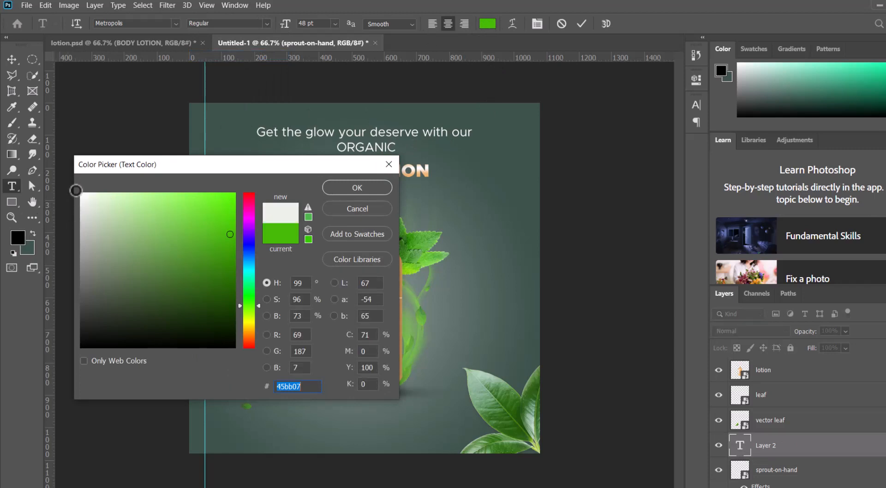
pyautogui.click(363, 187)
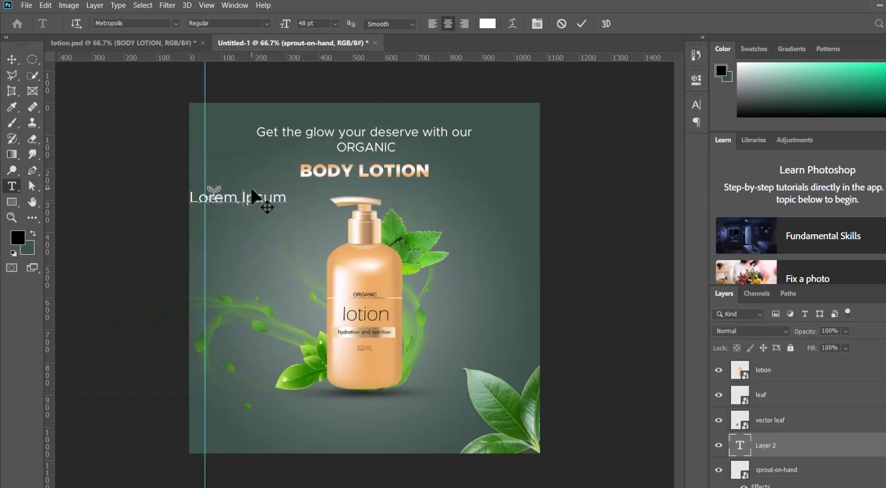
pyautogui.write('SKIN HEPAIR')
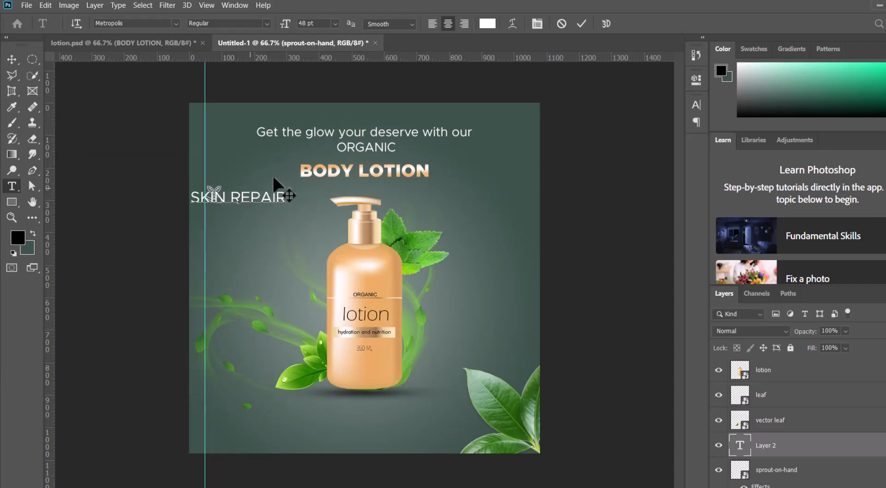
# Shrink the SKIN REPAIR text and place it just to the right of the sprout icon
pyautogui.click(15, 63)
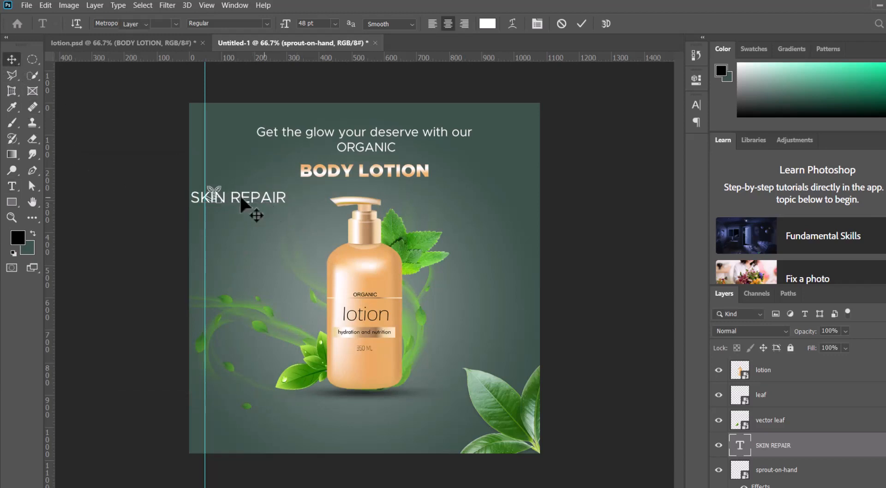
pyautogui.moveTo(241, 199)
pyautogui.mouseDown()
pyautogui.moveTo(302, 203)
pyautogui.moveTo(291, 213)
pyautogui.moveTo(259, 199)
pyautogui.mouseUp()
pyautogui.hotkey('ctrl', 't')
pyautogui.press('Return')
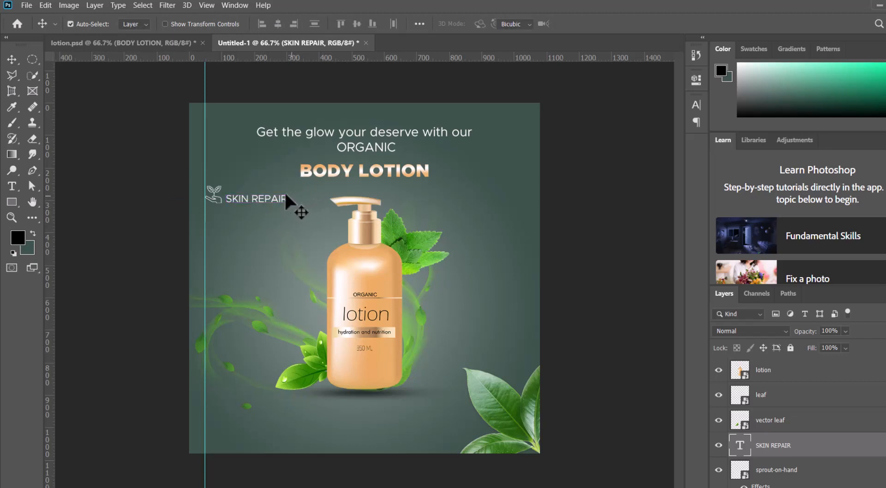
pyautogui.hotkey('ctrl', 't')
pyautogui.moveTo(287, 195); pyautogui.dragTo(249, 192)
pyautogui.press('Return')
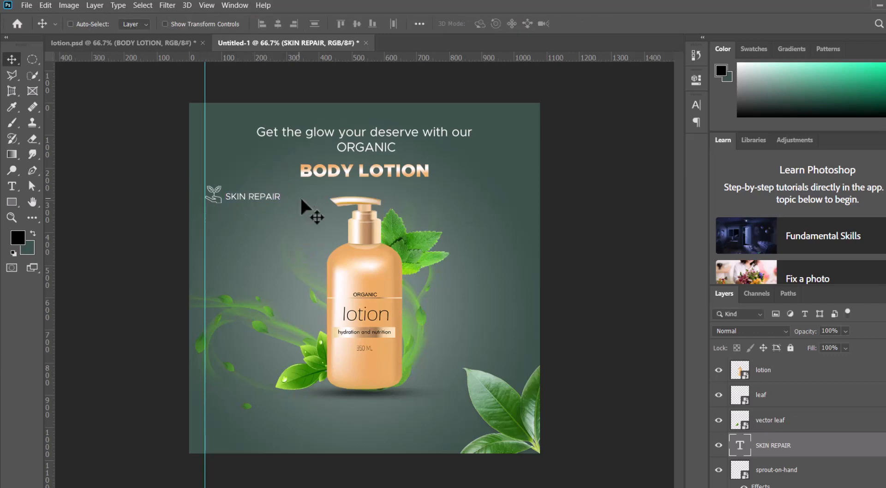
# Scale the sprout-on-hand icon down to 29.30% and flip it horizontally beside the SKIN REPAIR label
pyautogui.rightClick(212, 189)
pyautogui.click(223, 193)
pyautogui.hotkey('ctrl', 't')
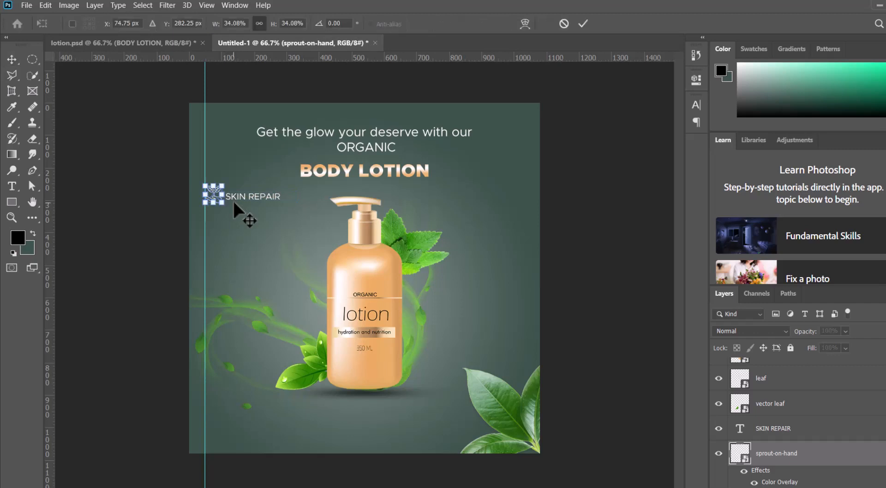
pyautogui.moveTo(224, 184); pyautogui.dragTo(213, 193)
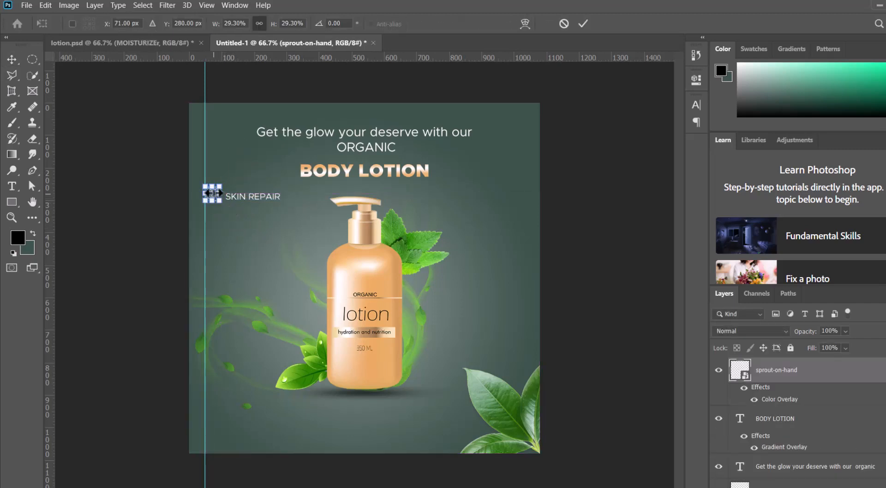
pyautogui.rightClick(212, 193)
pyautogui.click(254, 377)
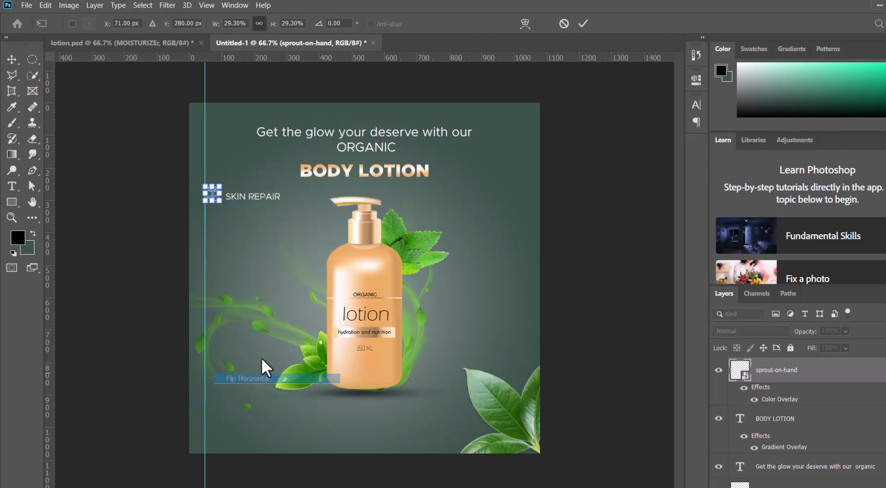
pyautogui.click(584, 24)
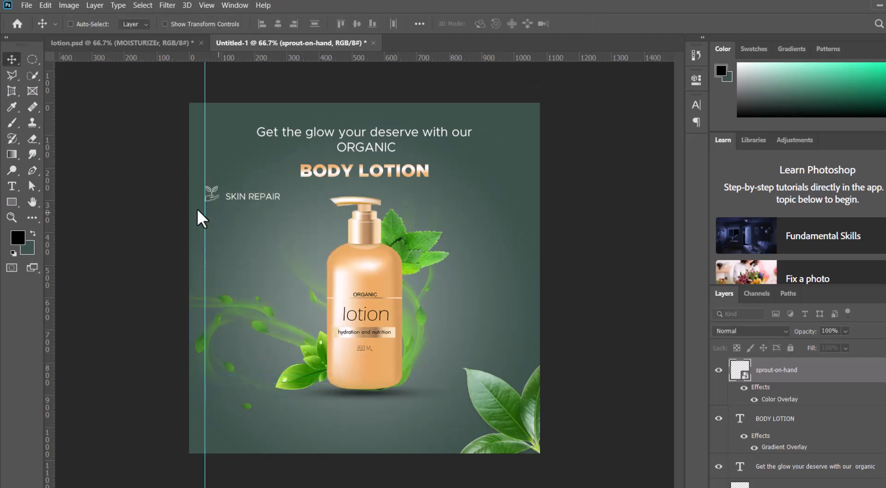
# Duplicate the sprout icon twice in a column below the original and copy the SKIN REPAIR label beside the second icon
pyautogui.hotkey('ctrl', 'j')
pyautogui.moveTo(215, 195); pyautogui.dragTo(215, 234)
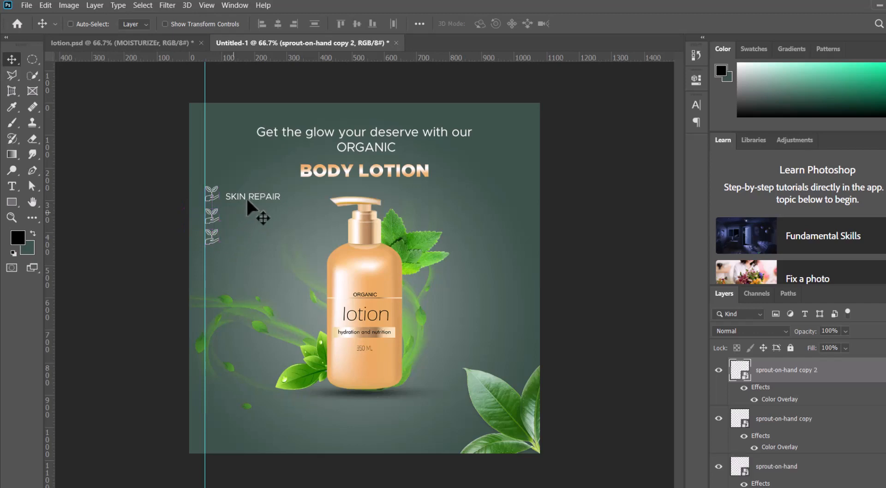
pyautogui.moveTo(245, 197); pyautogui.dragTo(247, 212)
# Change the copied label beside the second sprout icon to MOISTURIZER
pyautogui.press('t')
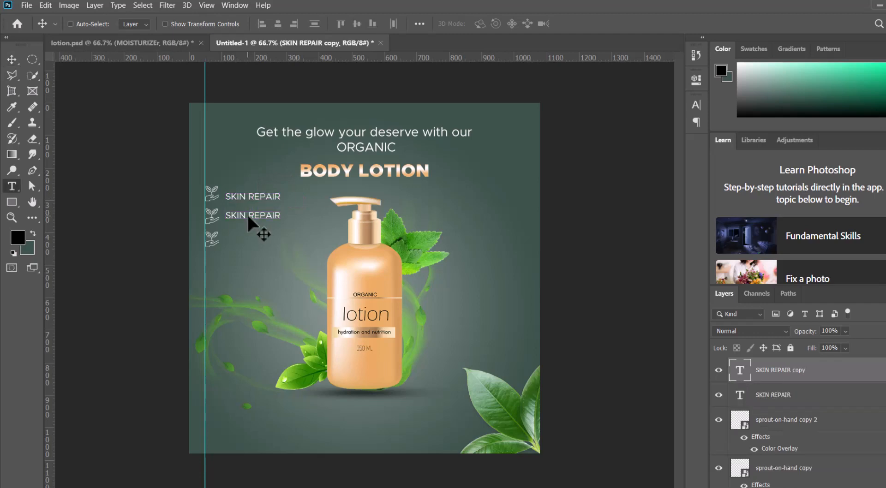
pyautogui.click(246, 212)
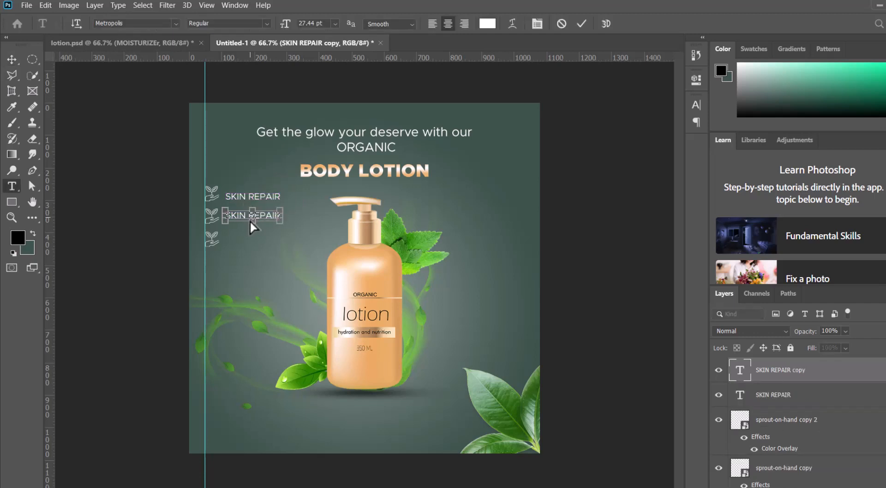
pyautogui.hotkey('ctrl', 'a')
pyautogui.write('MOISTURIZER')
pyautogui.click(13, 60)
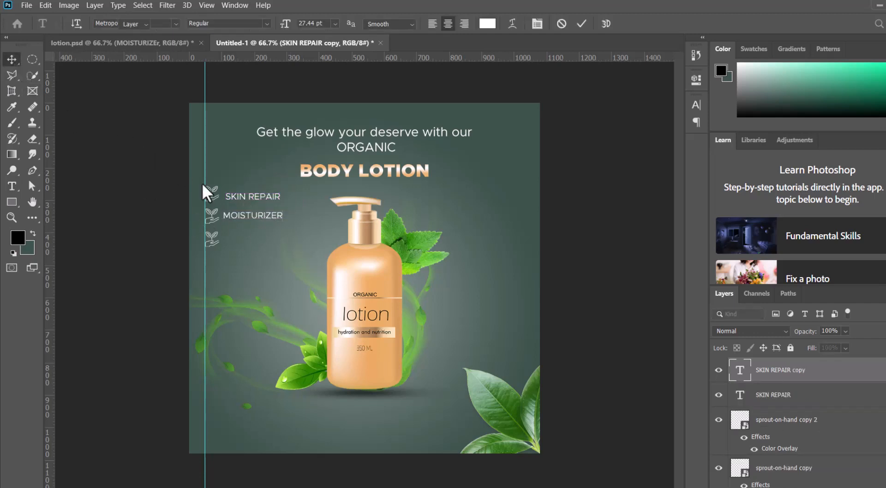
# Copy the MOISTURIZER label beside the third icon and reword it as a left-aligned, two-line DEEPLY NOURISHES
pyautogui.rightClick(245, 215)
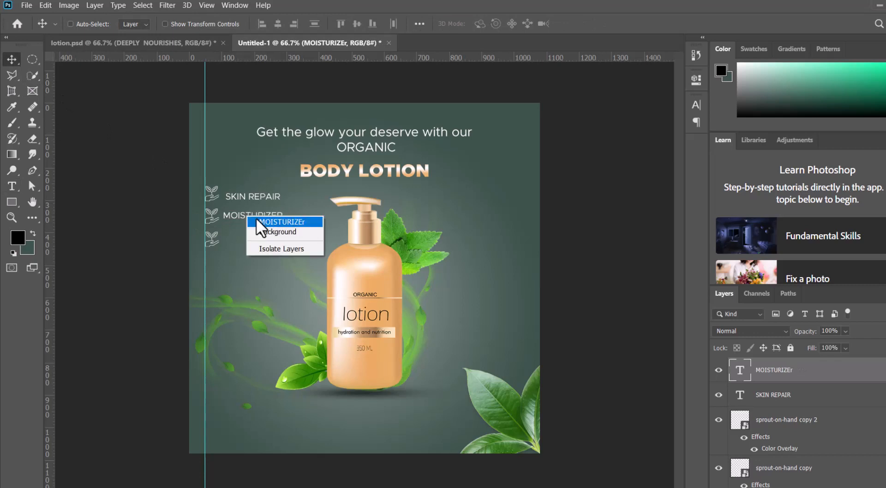
pyautogui.click(256, 219)
pyautogui.moveTo(250, 217); pyautogui.dragTo(249, 238)
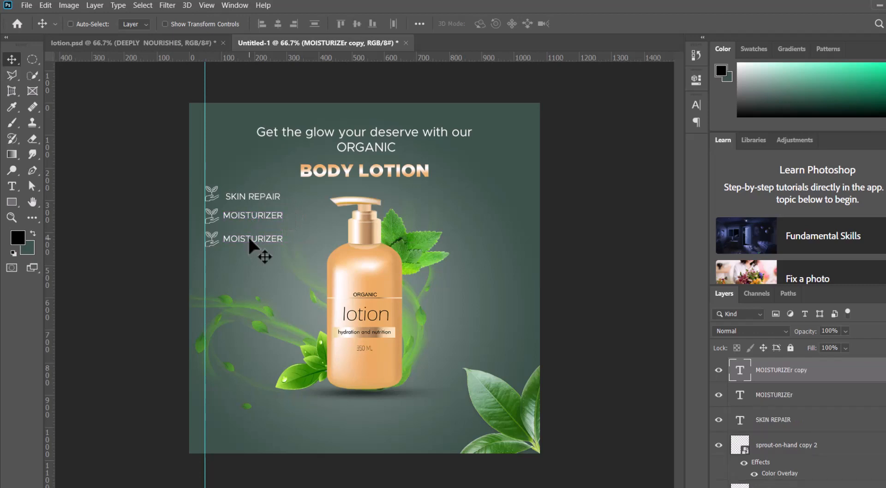
pyautogui.doubleClick(249, 237)
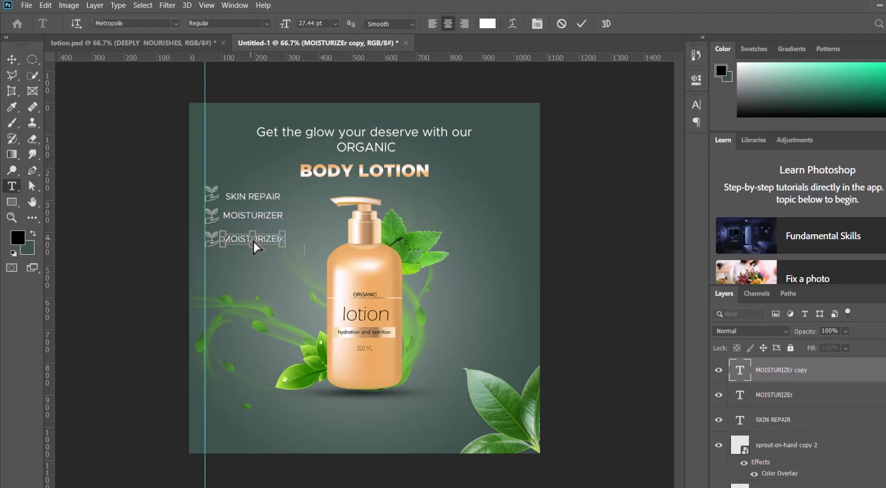
pyautogui.write('DEEPLY NOURISHES')
pyautogui.click(11, 60)
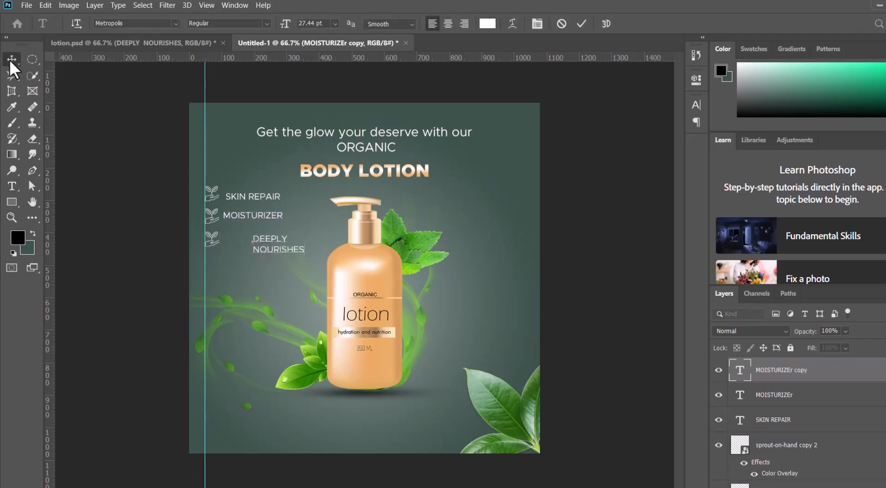
pyautogui.moveTo(248, 243); pyautogui.dragTo(233, 244)
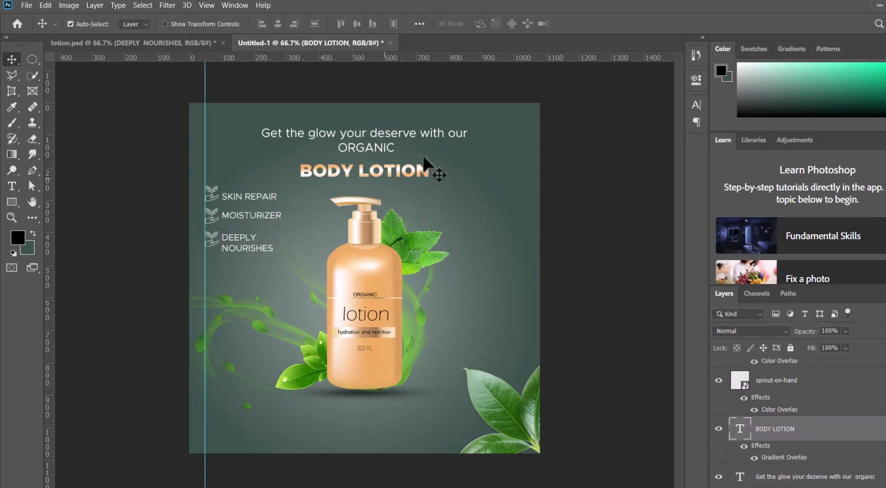
# Enlarge the BODY LOTION text to 130.50% and centre it horizontally on the canvas
pyautogui.hotkey('ctrl', 't')
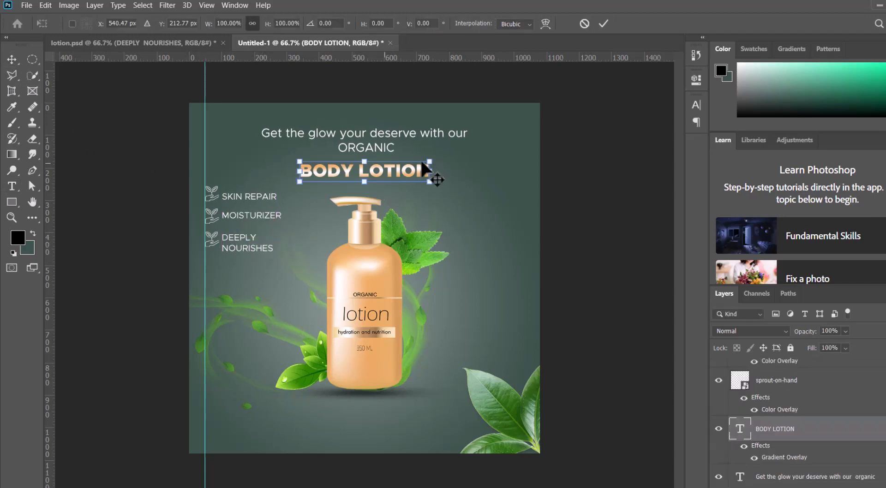
pyautogui.moveTo(430, 161); pyautogui.dragTo(468, 150)
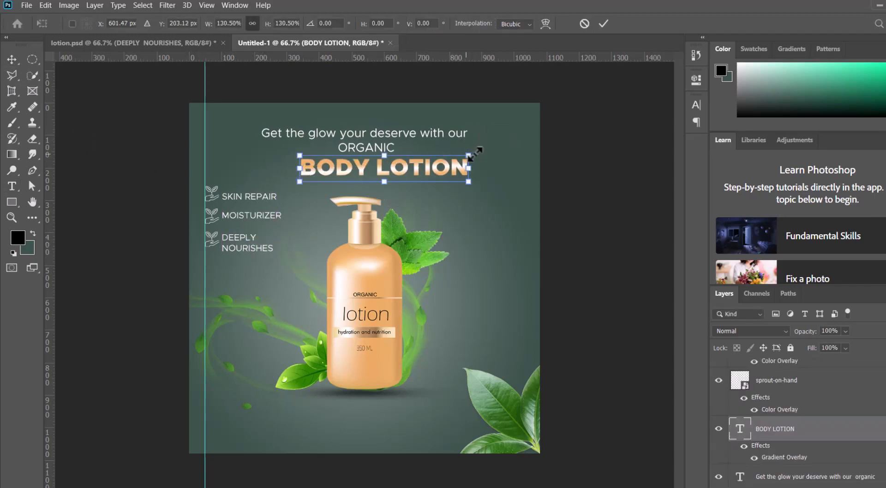
pyautogui.press('Return')
pyautogui.hotkey('ctrl', 'a')
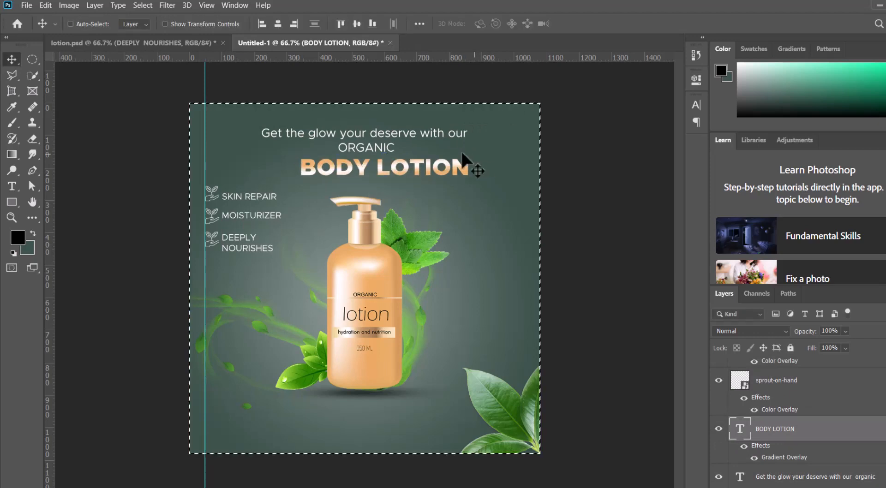
pyautogui.click(278, 26)
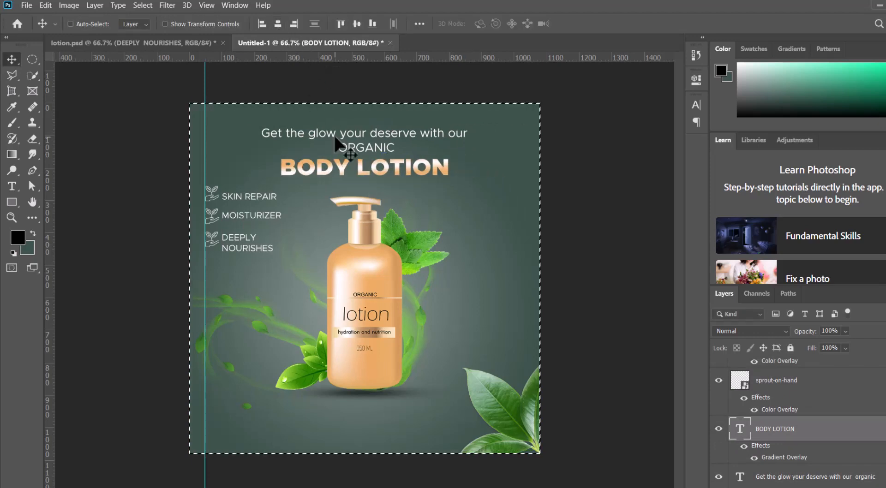
pyautogui.hotkey('ctrl', 'd')
pyautogui.hotkey('ctrl', 'f')
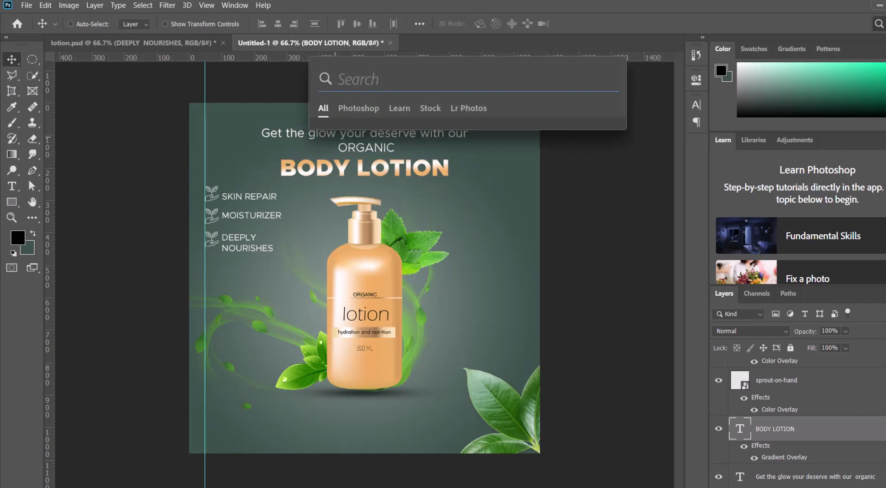
pyautogui.click(12, 185)
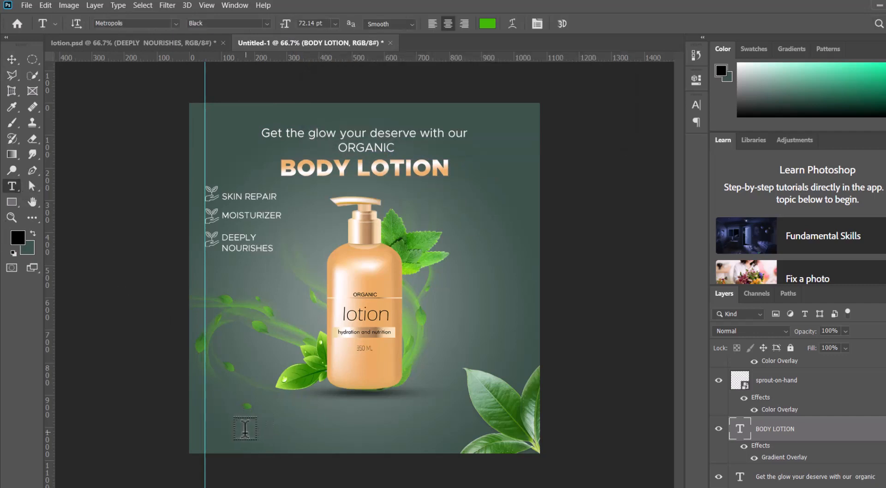
pyautogui.click(245, 420)
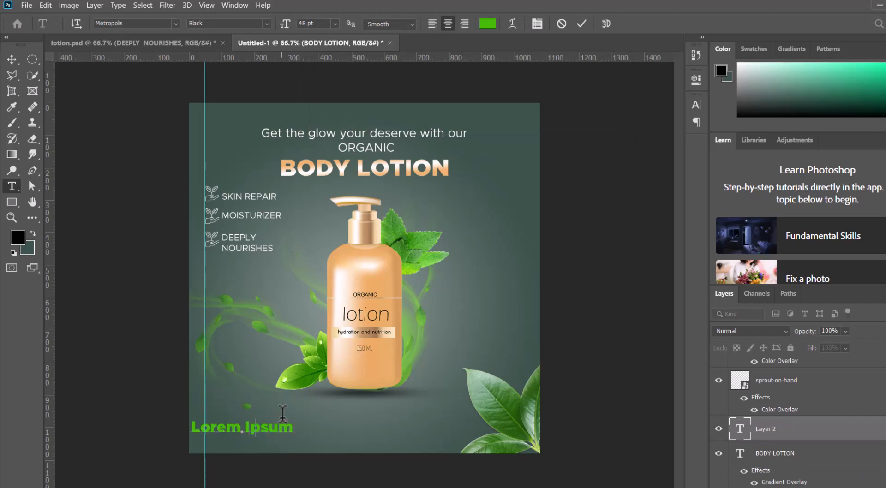
pyautogui.write('www.')
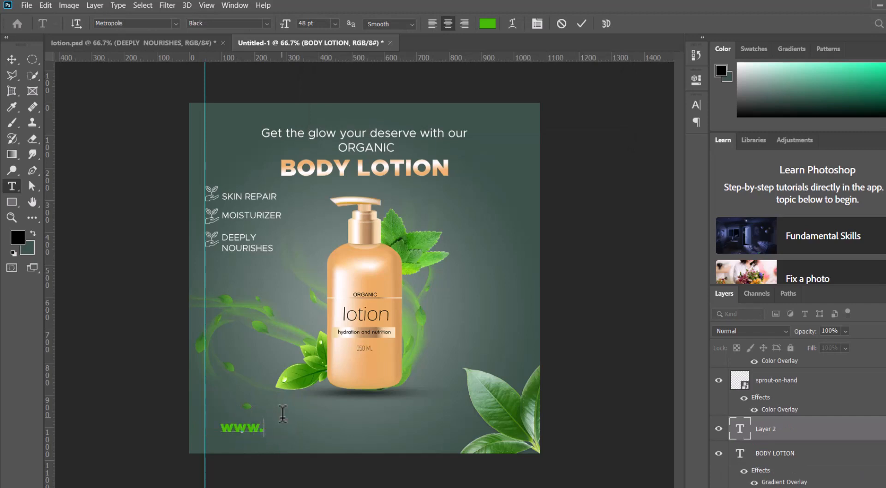
pyautogui.write('you')
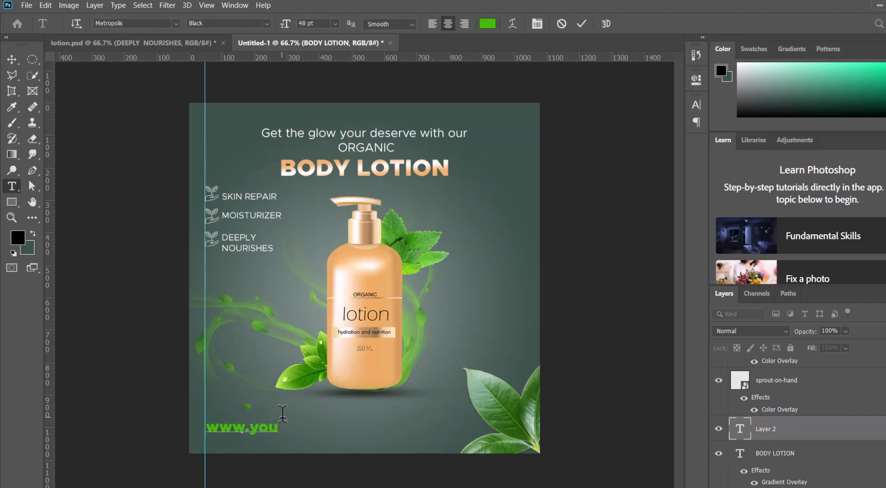
pyautogui.write('tube')
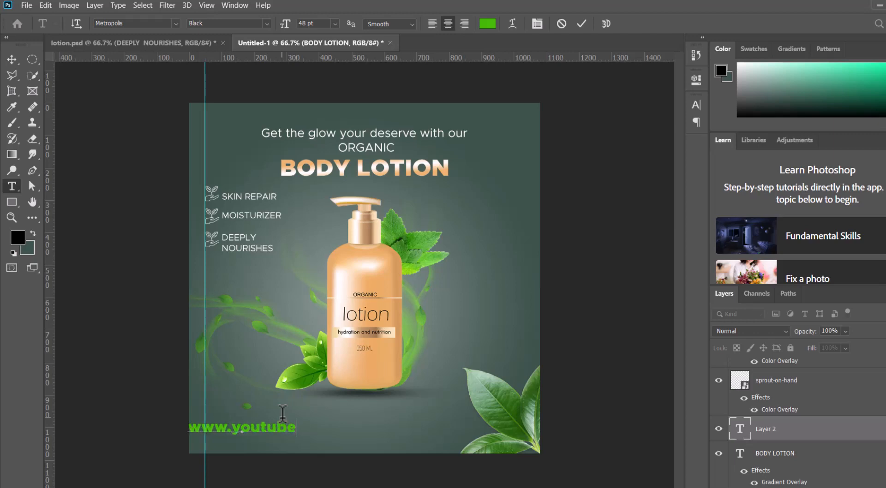
pyautogui.write('.com')
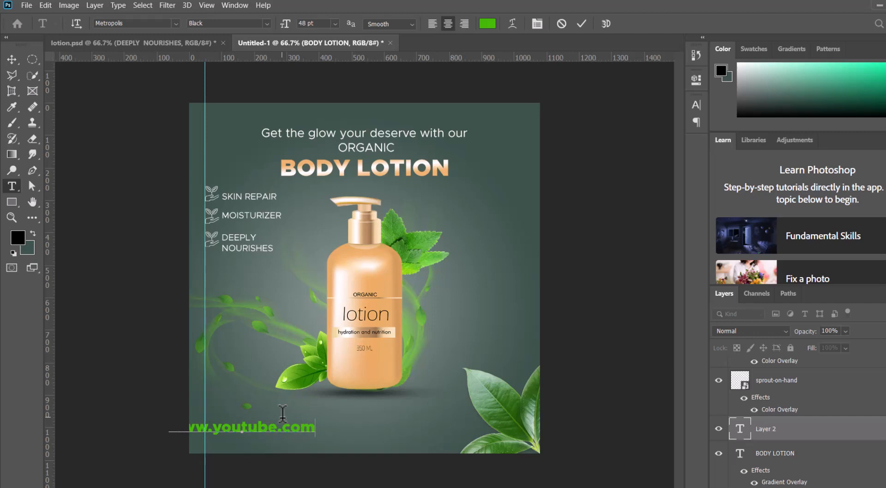
pyautogui.write('.s')
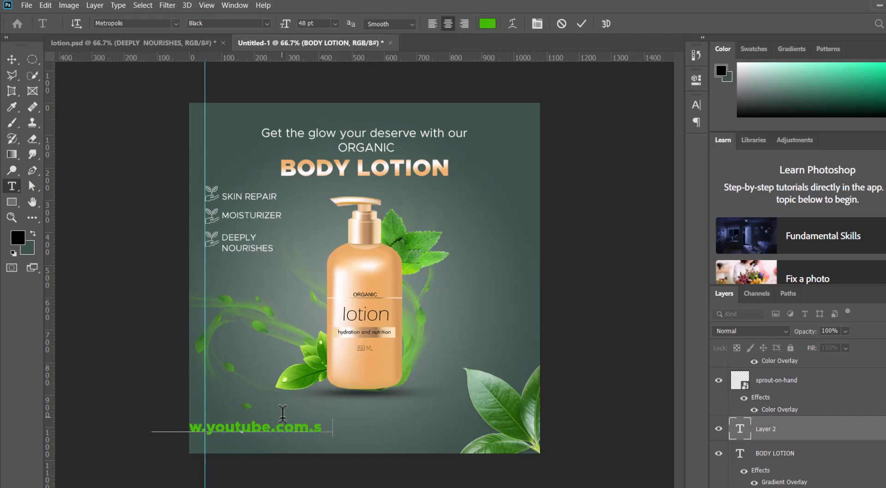
pyautogui.write('idragraphi')
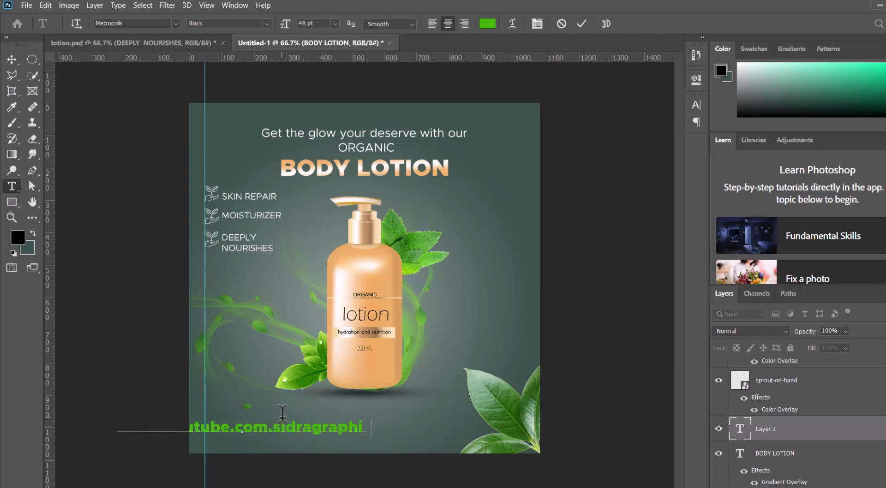
pyautogui.write('cs')
# Set the whole web address to Regular weight and colour it white (ffffff)
pyautogui.hotkey('ctrl', 'a')
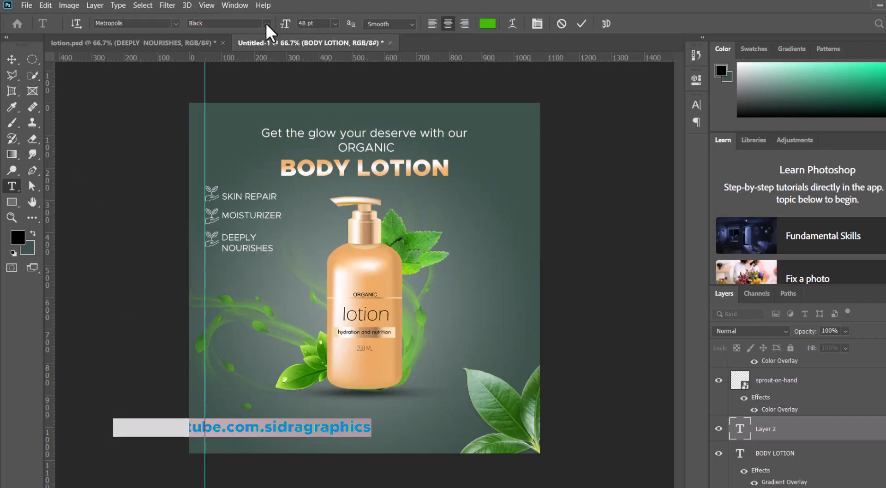
pyautogui.click(266, 23)
pyautogui.click(212, 54)
pyautogui.click(488, 24)
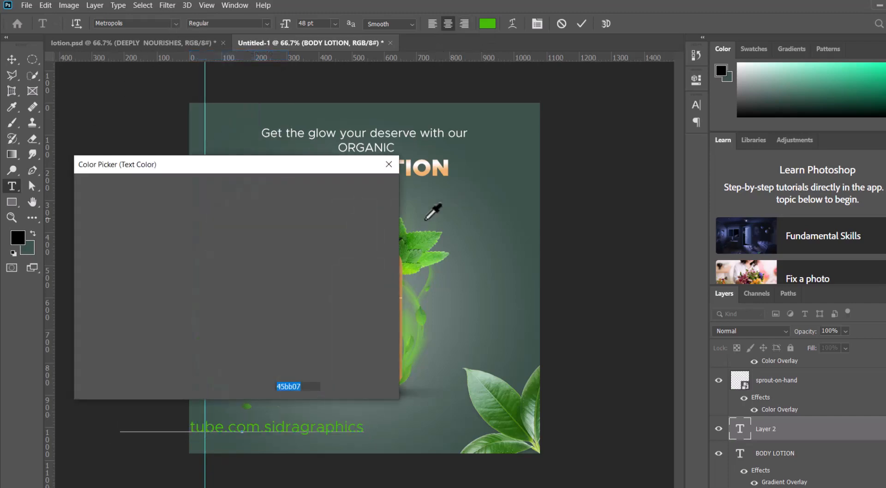
pyautogui.write('ffffff')
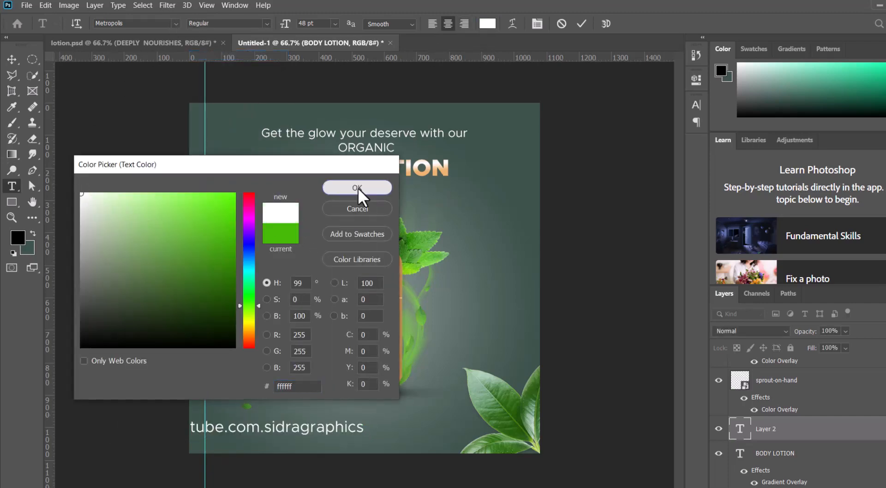
pyautogui.click(358, 188)
# Move the web address fully onto the canvas and scale it down to about 23.4 pt, left of centre near the bottom edge
pyautogui.click(11, 60)
pyautogui.moveTo(292, 423); pyautogui.dragTo(366, 422)
pyautogui.hotkey('ctrl', 't')
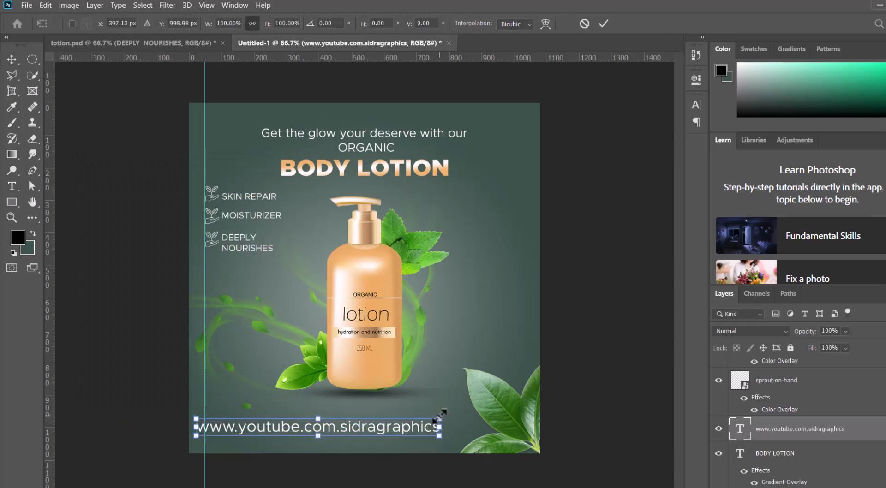
pyautogui.moveTo(441, 412); pyautogui.dragTo(329, 425)
pyautogui.press('Return')
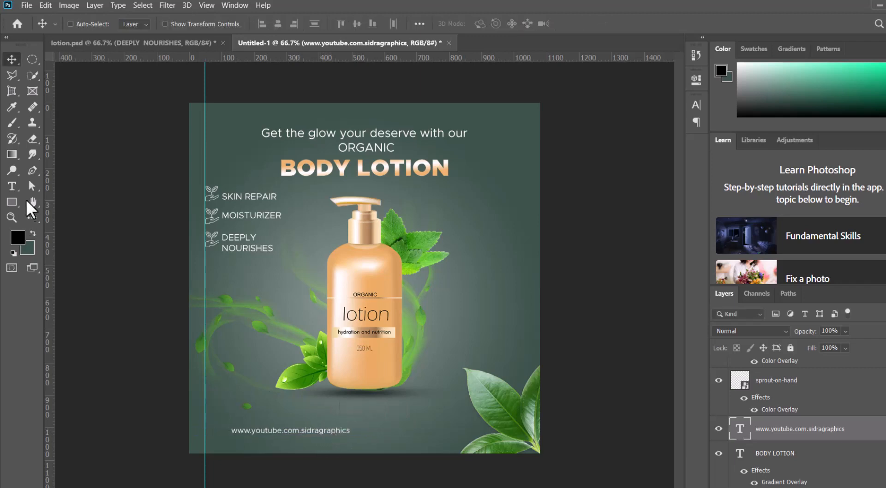
# Insert VISIT US: in front of the web address
pyautogui.press('t')
pyautogui.click(236, 428)
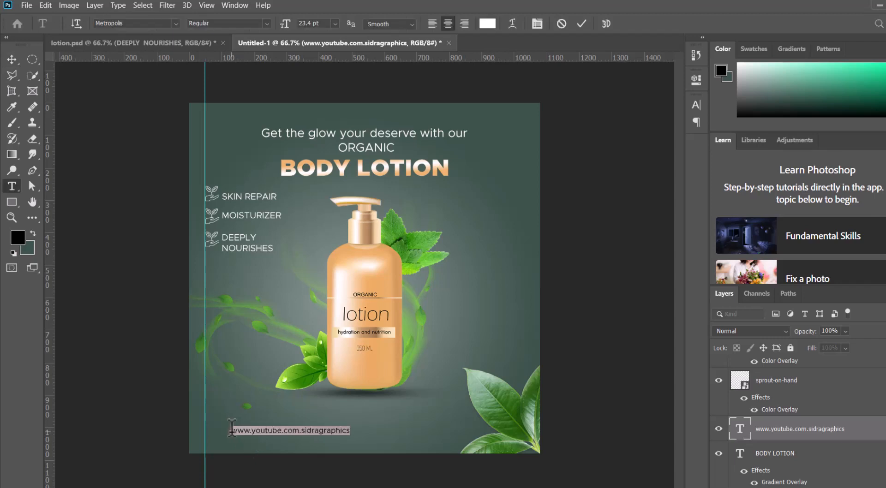
pyautogui.write('VIS')
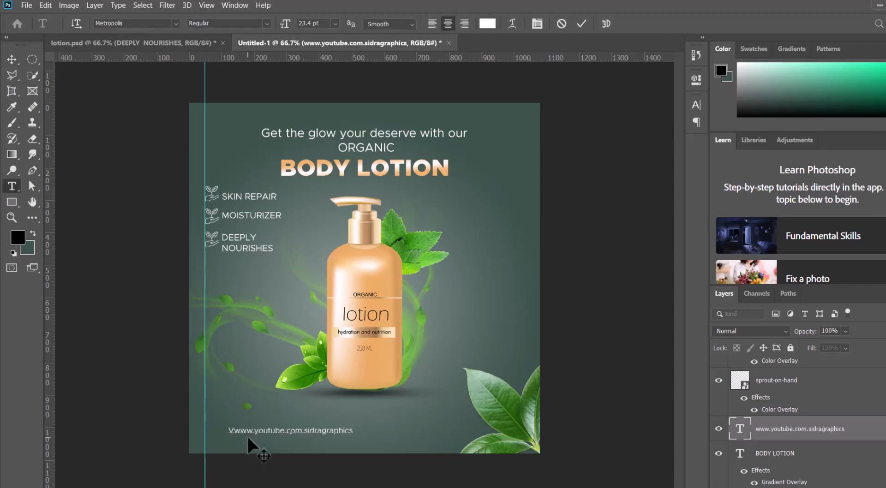
pyautogui.write('IT US')
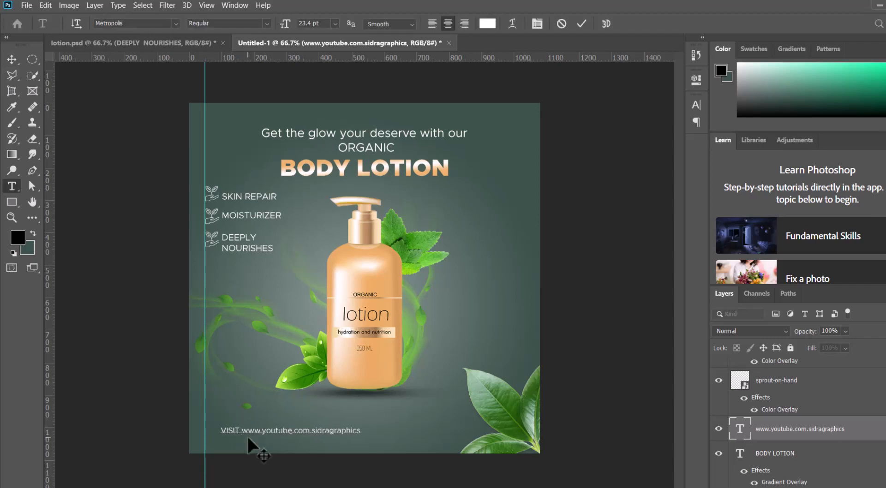
pyautogui.write(':')
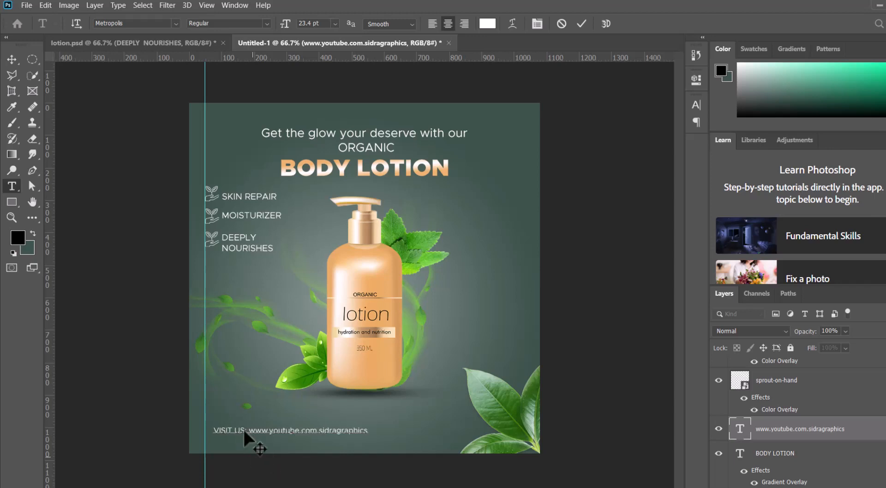
# Set only the VISIT US: wording to Medium weight
pyautogui.moveTo(248, 429); pyautogui.dragTo(210, 429)
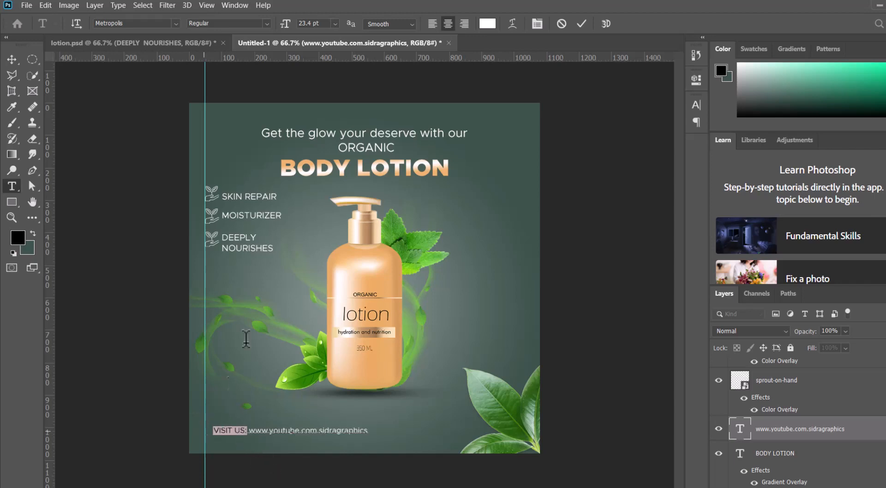
pyautogui.click(266, 25)
pyautogui.click(223, 118)
pyautogui.click(11, 59)
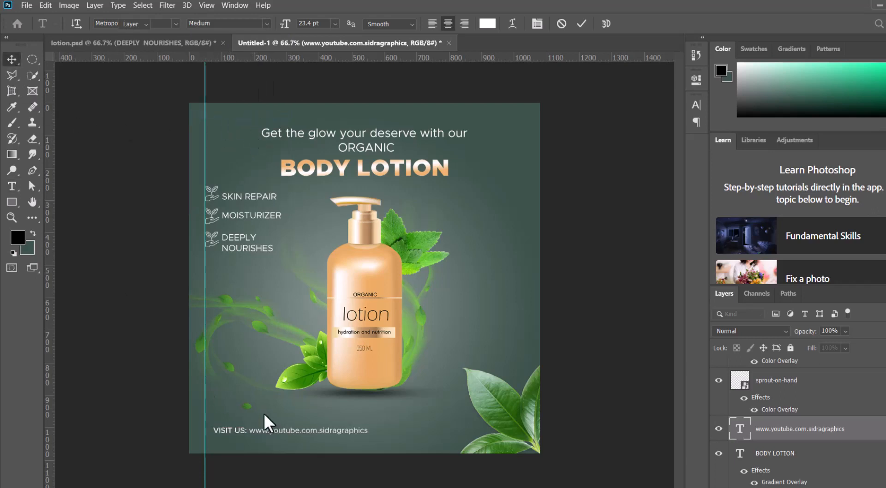
# Align the start of the VISIT US line with the vertical guide and nudge the line slightly upward
pyautogui.moveTo(256, 426); pyautogui.dragTo(249, 428)
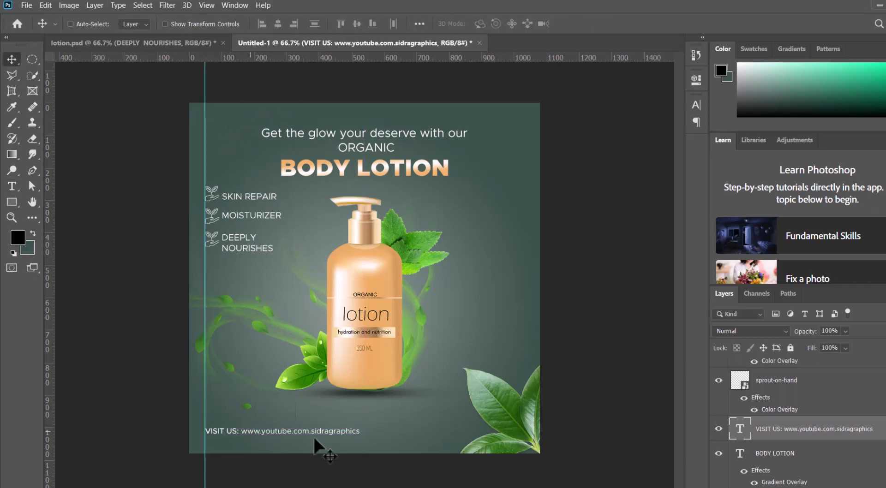
pyautogui.press('Up')
pyautogui.press('Up')
pyautogui.press('Up')
pyautogui.press('Up')
pyautogui.press('Up')
pyautogui.press('Up')
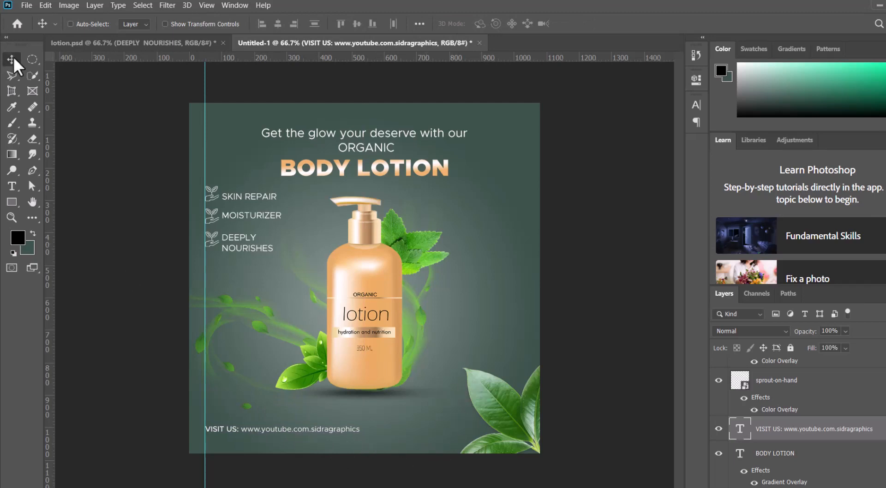
pyautogui.hotkey('ctrl', '+')
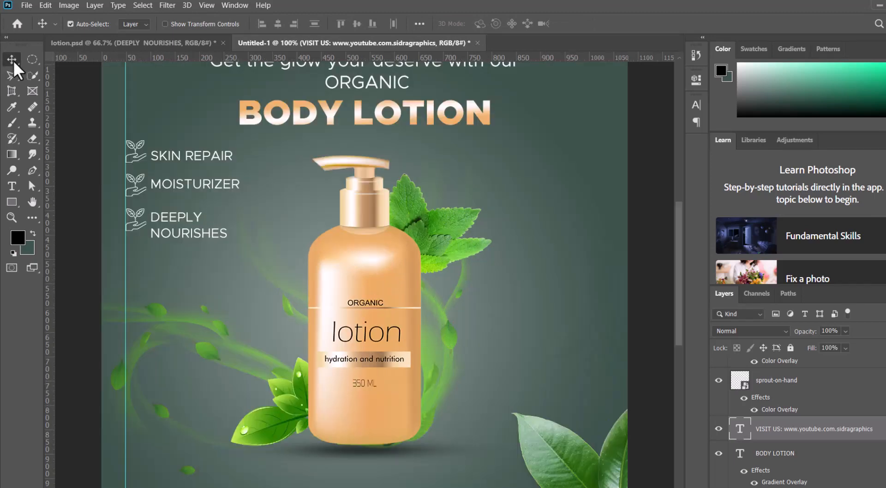
pyautogui.hotkey('ctrl', '-')
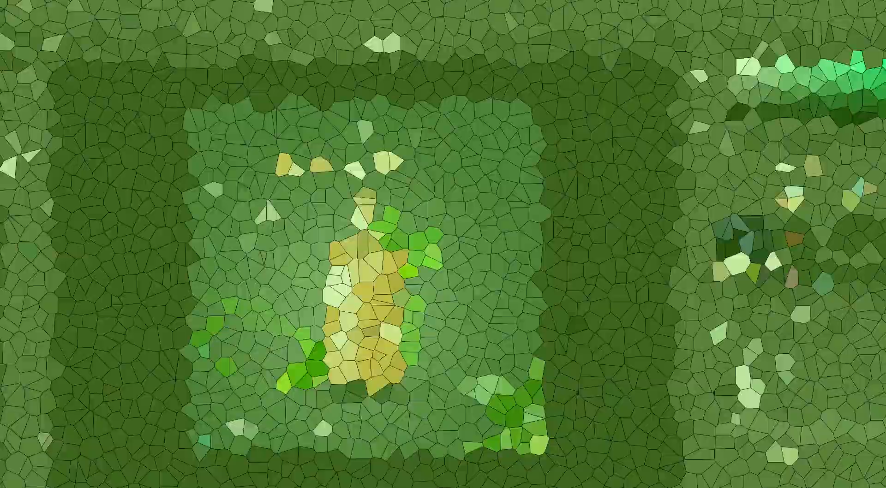